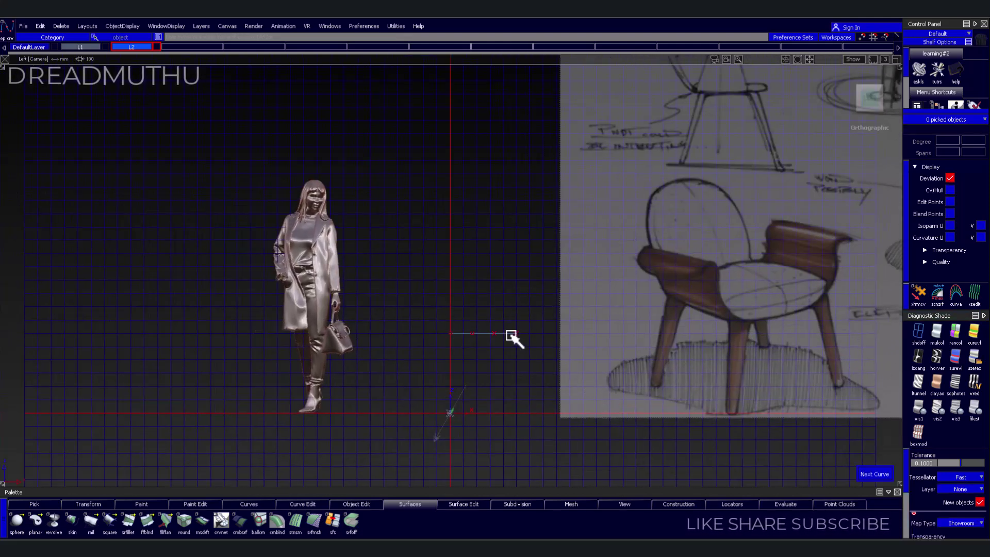
Zoom in on the L-shaped profile curve and orbit it into a perspective view
right_click_drag(520, 296, 481, 317, "alt+shift")
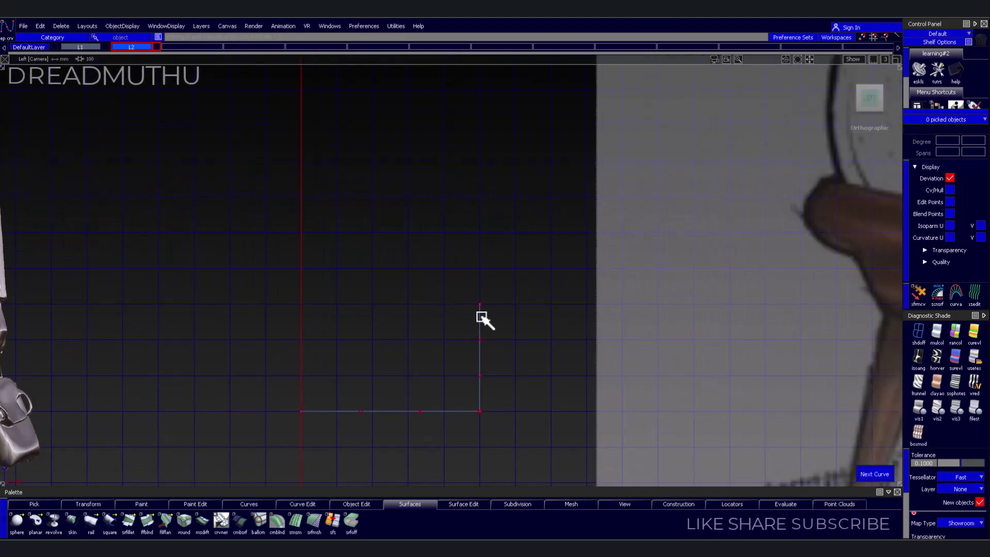
mouse_move(541, 330)
left_mouse_down("alt+shift")
mouse_move(522, 347)
mouse_move(619, 369)
mouse_move(542, 358)
left_mouse_up("alt+shift")
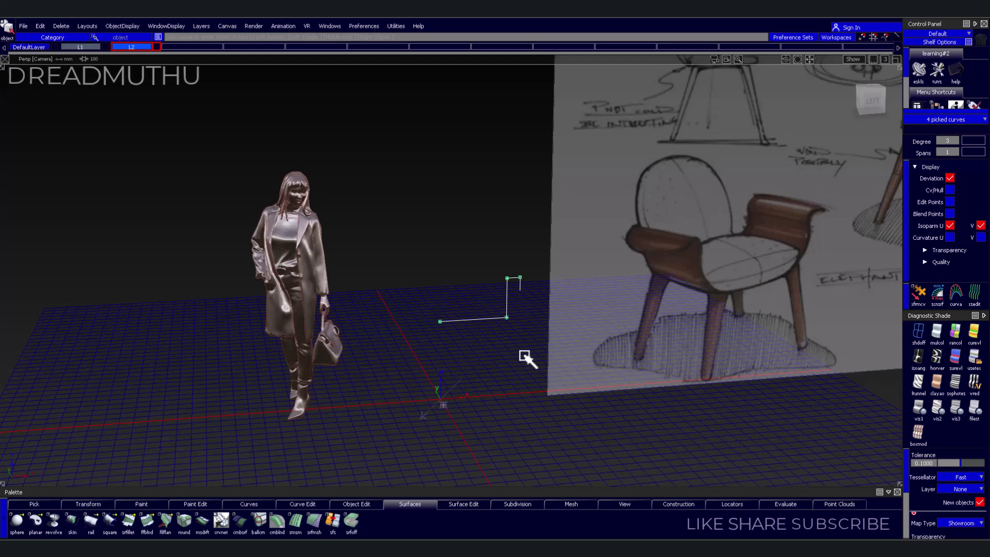
mouse_move(432, 211)
left_mouse_down("alt+shift")
mouse_move(495, 289)
mouse_move(462, 424)
left_mouse_up("alt+shift")
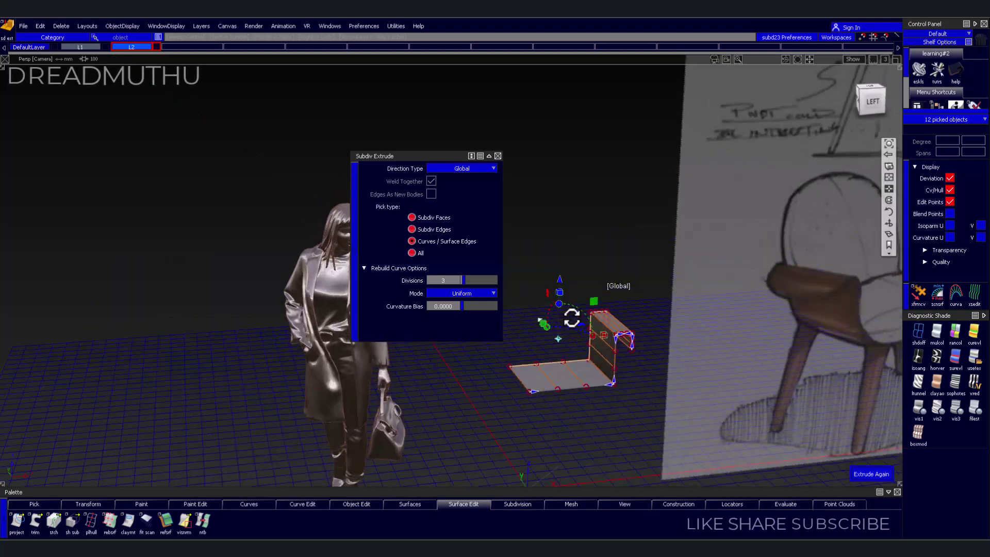
Weld the extruded profile surfaces into one smooth subdiv
mouse_move(601, 319)
left_mouse_down("alt+shift")
mouse_move(519, 294)
mouse_move(588, 327)
mouse_move(634, 402)
left_mouse_up("alt+shift")
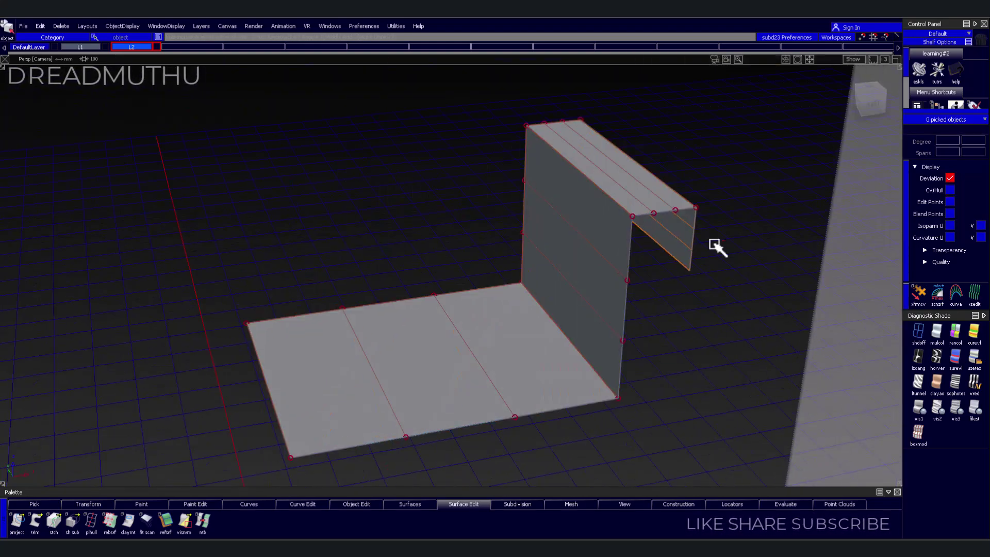
left_click_drag(714, 245, 641, 298, "alt+shift")
left_click(635, 235)
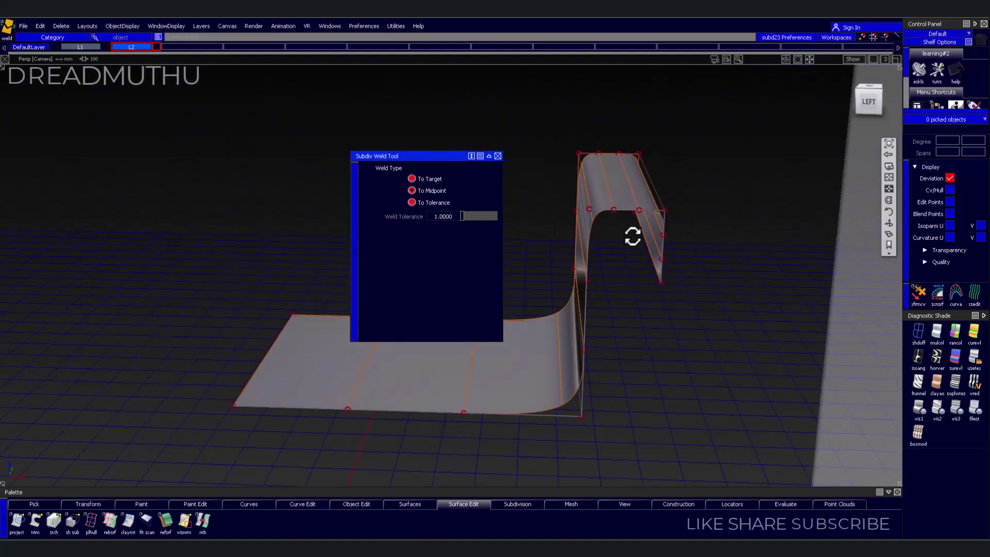
Mirror the shell as a duplicate across the YZ plane into a U shape
left_click(41, 25)
left_click(178, 160)
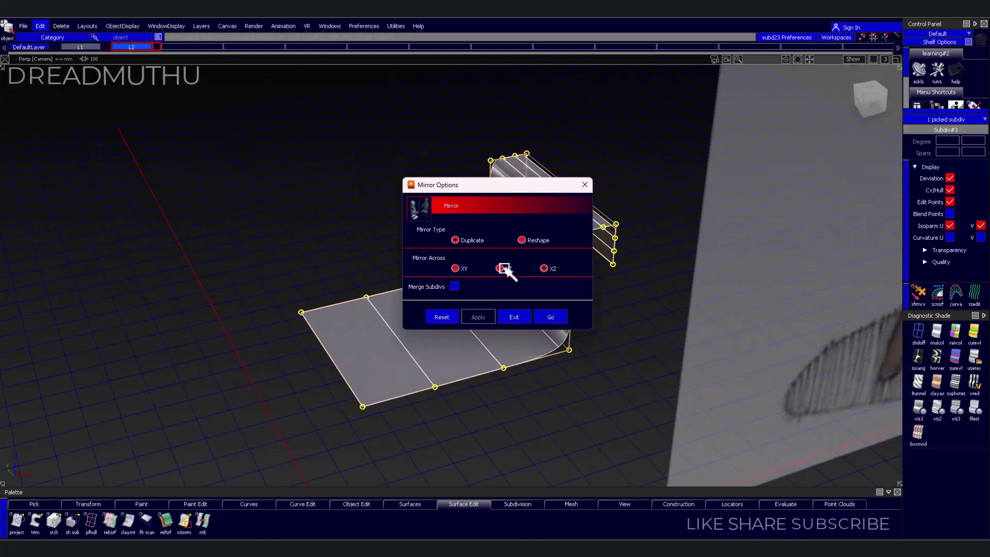
left_click(550, 335)
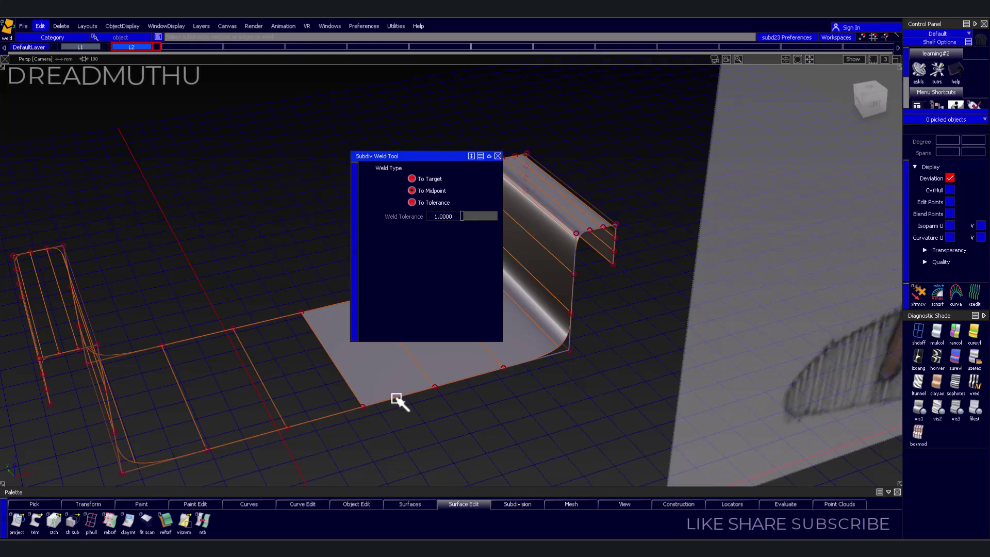
left_click_drag(398, 400, 546, 380, "alt+shift")
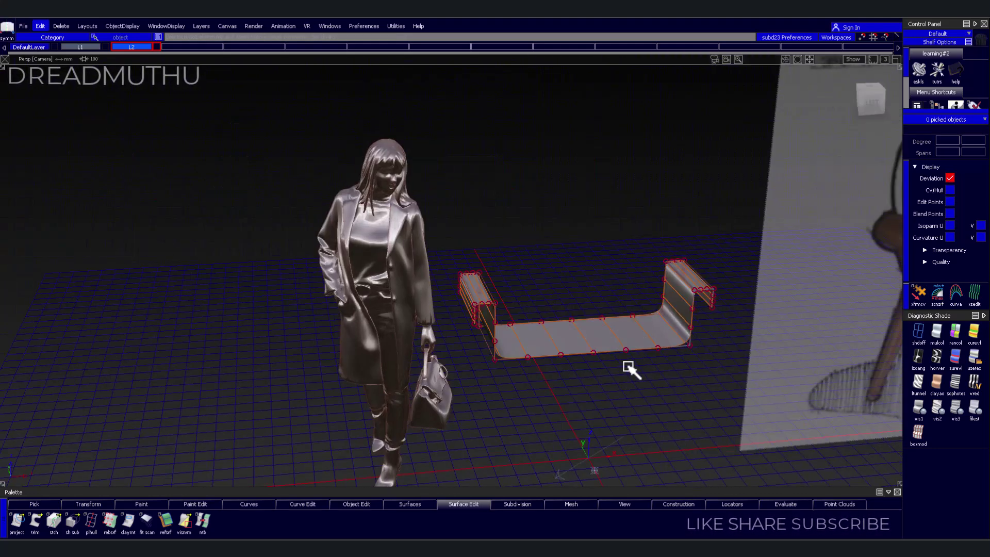
Set the U-shaped subdiv's layer symmetry plane at its centre, checking it in side view
left_click(630, 367)
right_click(133, 47)
left_click(202, 26)
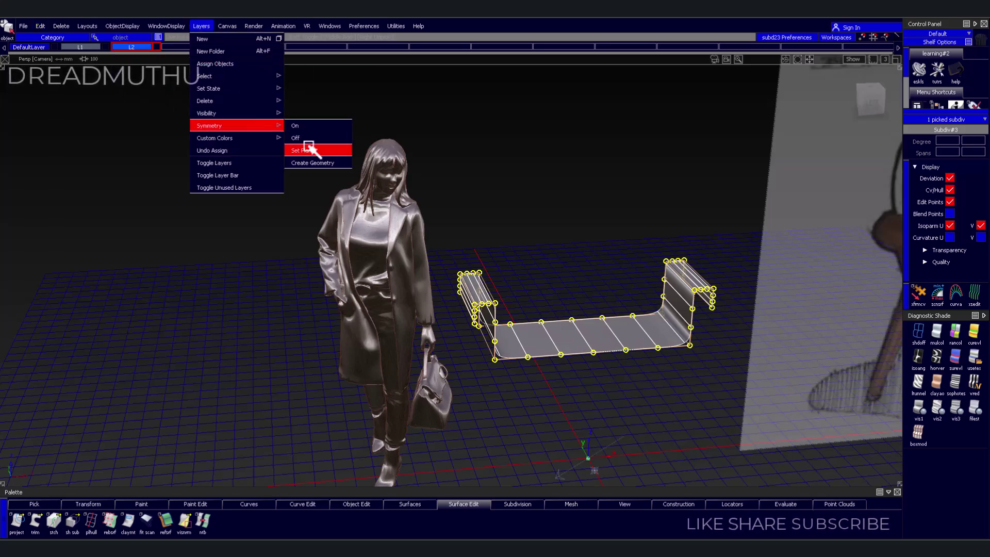
left_click(310, 144)
mouse_move(602, 481)
left_mouse_down("alt+shift")
mouse_move(626, 325)
mouse_move(569, 321)
left_mouse_up("alt+shift")
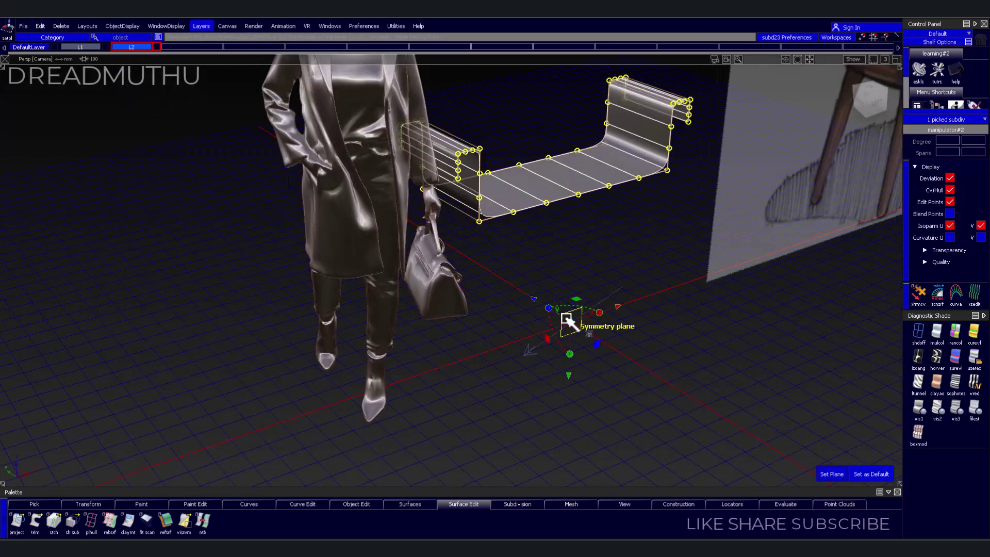
left_click(871, 97)
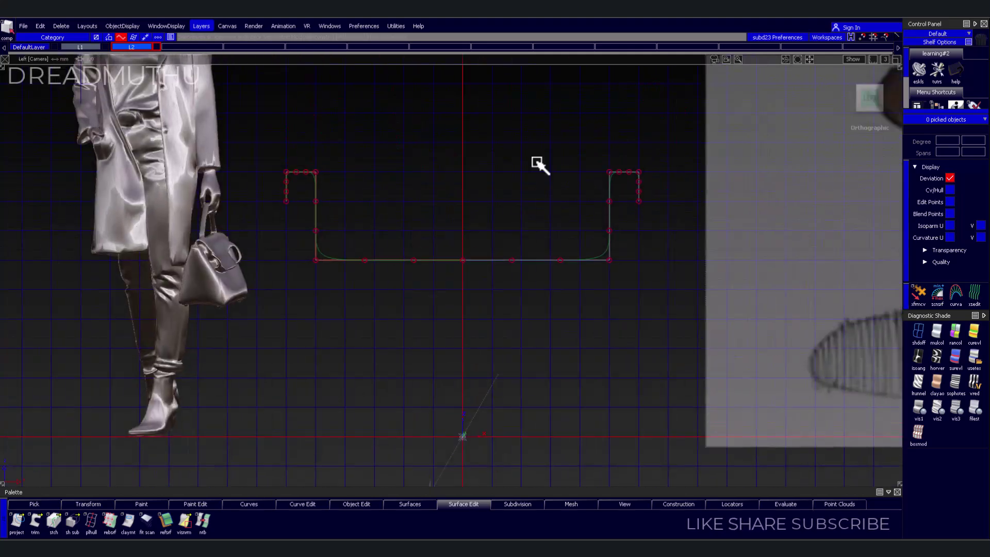
right_click_drag(627, 306, 542, 321, "alt+shift")
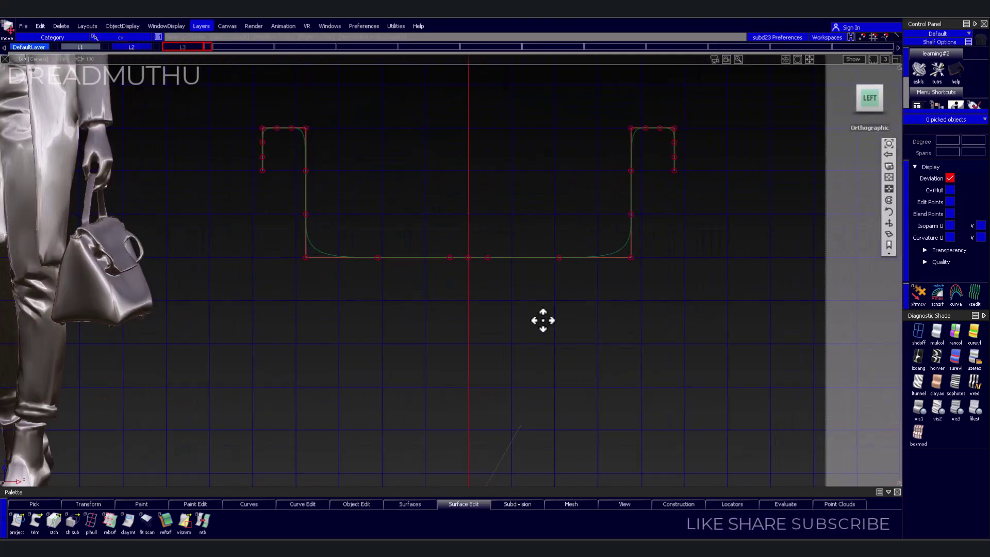
mouse_move(547, 327)
left_mouse_down("alt+shift")
mouse_move(457, 332)
mouse_move(427, 322)
left_mouse_up("alt+shift")
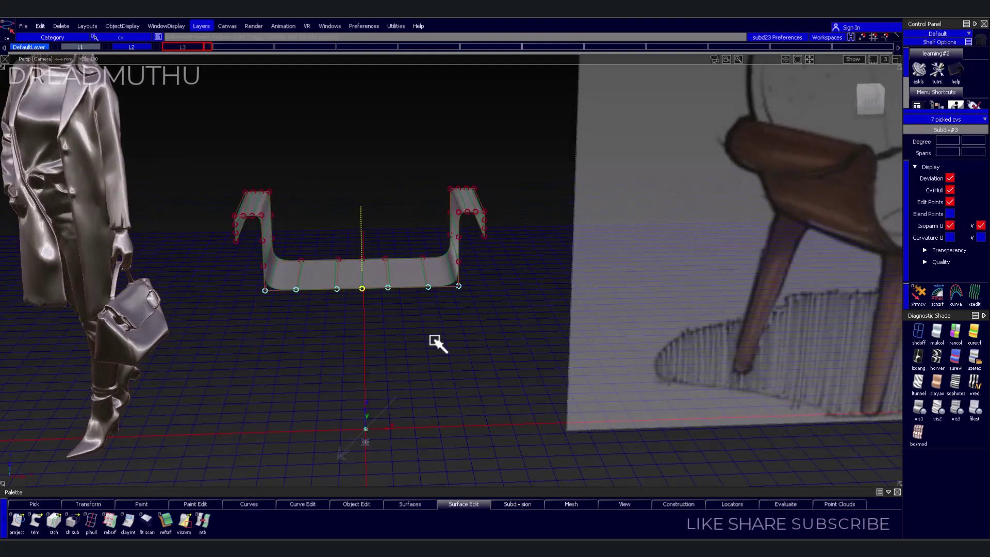
Bend the shell's base CVs into an arc along the guide curve with Align To Curve
key("alt+a")
left_click_drag(242, 281, 442, 336)
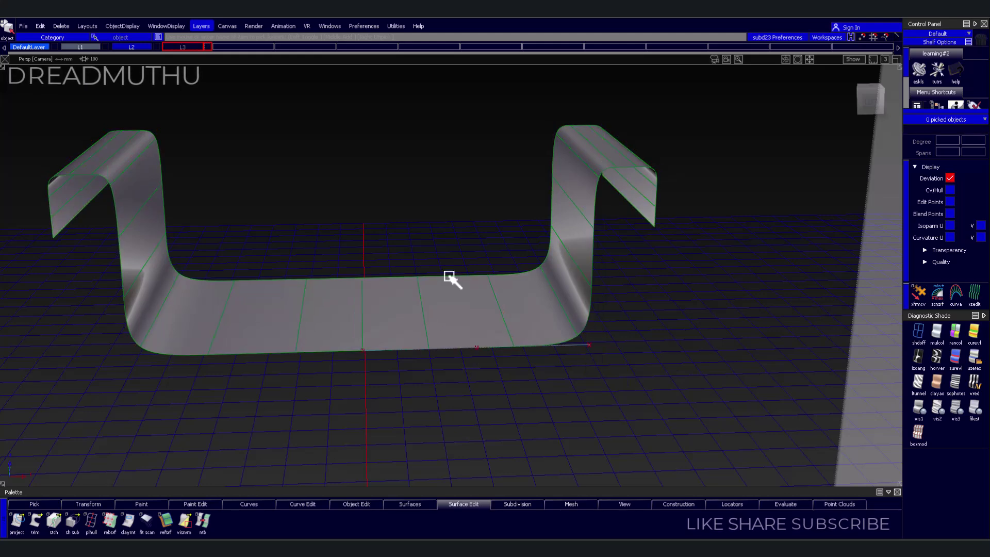
left_click_drag(516, 241, 594, 313)
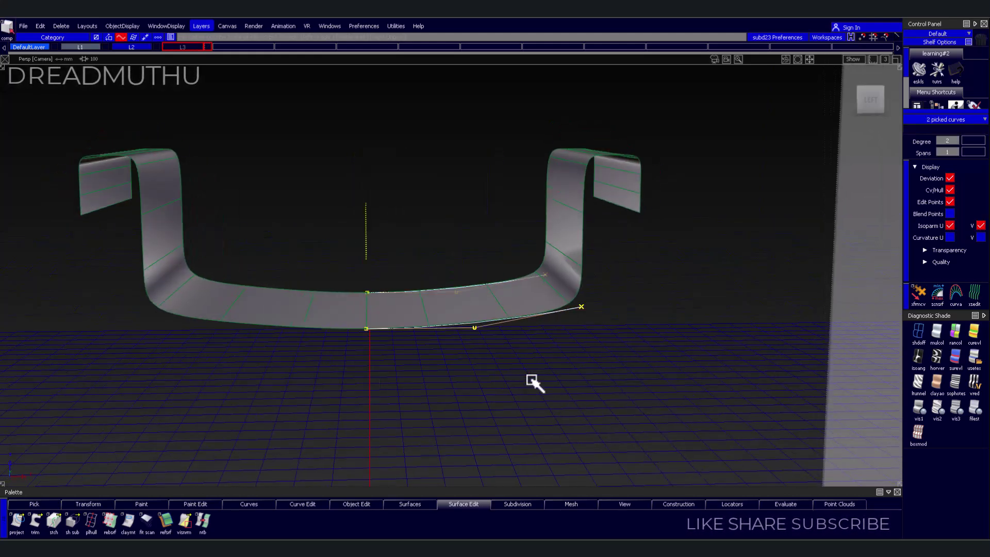
mouse_move(540, 224)
left_mouse_down("alt+shift")
mouse_move(530, 296)
mouse_move(503, 311)
mouse_move(555, 270)
mouse_move(330, 258)
mouse_move(307, 310)
mouse_move(320, 276)
left_mouse_up("alt+shift")
right_click_drag(320, 276, 471, 281, "alt+shift")
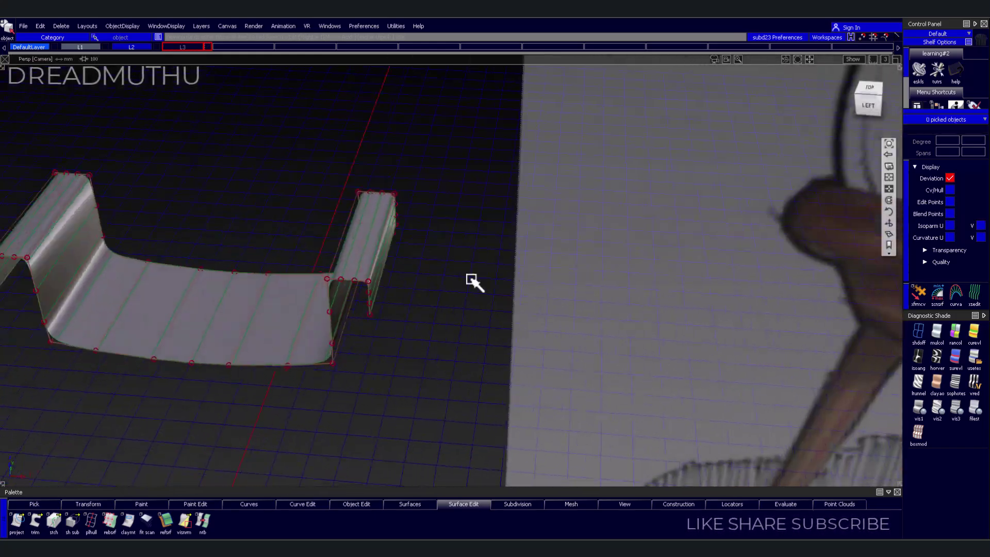
left_click(875, 109)
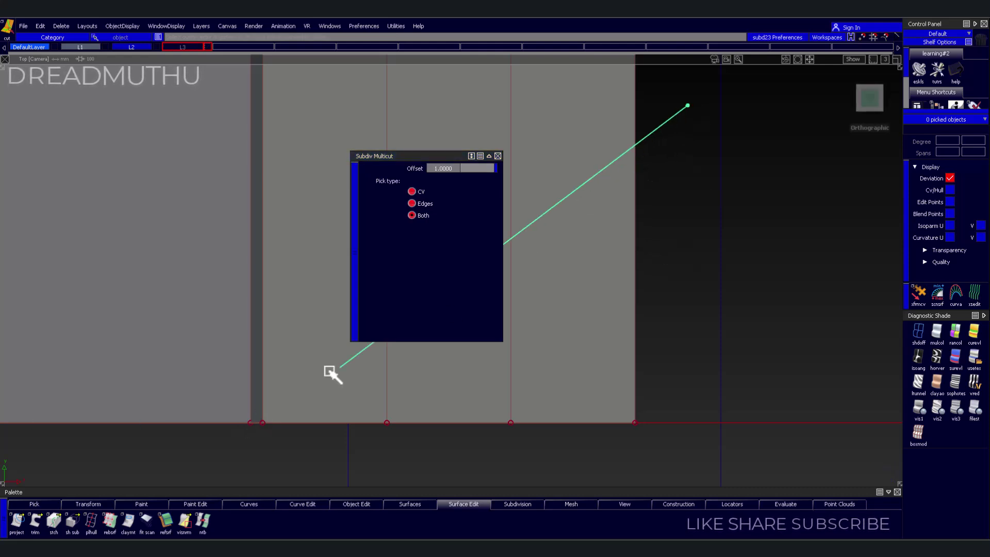
Zoom out and orbit to see the whole shell in shaded display
mouse_move(294, 452)
left_mouse_down("alt+shift")
mouse_move(553, 364)
mouse_move(650, 370)
left_mouse_up("alt+shift")
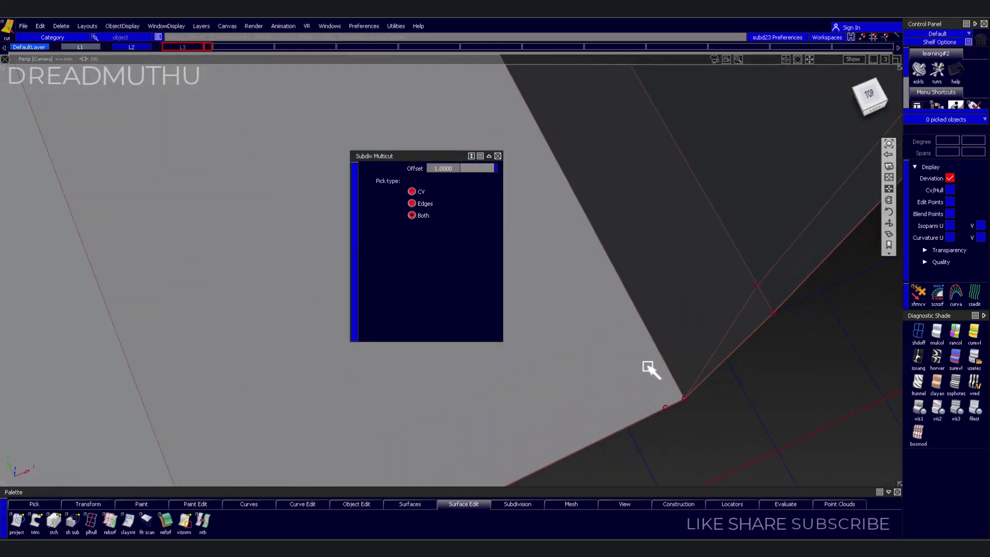
right_click_drag(737, 330, 641, 358, "alt+shift")
left_click_drag(641, 358, 572, 360, "alt+shift")
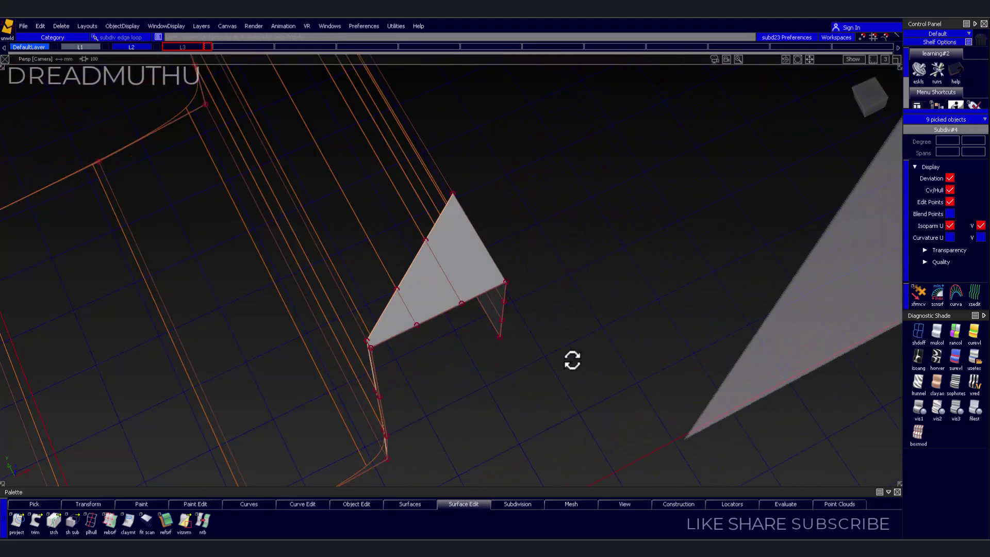
left_click_drag(496, 332, 513, 420, "alt+shift")
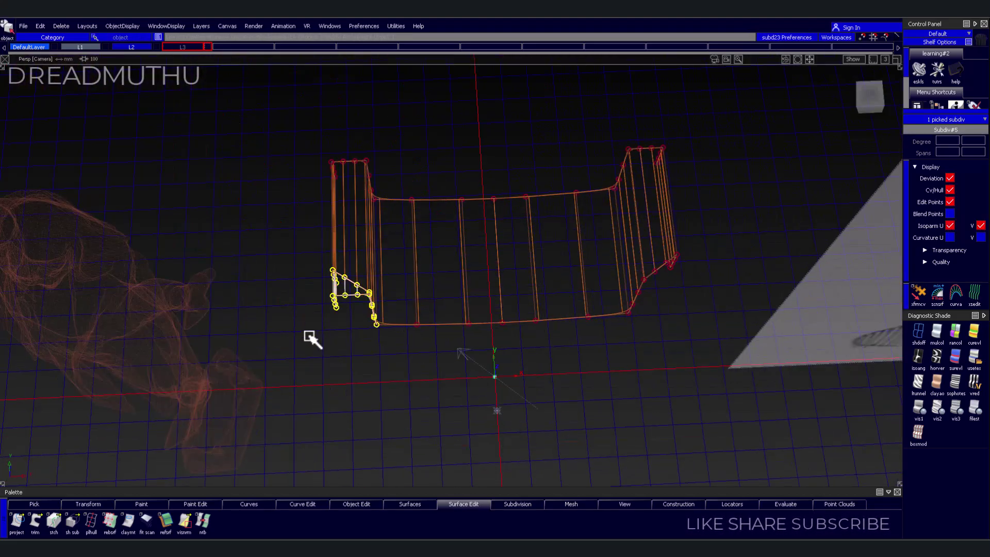
left_click_drag(310, 338, 497, 380)
left_click(526, 320)
mouse_move(526, 320)
left_mouse_down("alt+shift")
mouse_move(674, 274)
mouse_move(523, 350)
left_mouse_up("alt+shift")
right_click_drag(497, 289, 498, 248, "ctrl+shift")
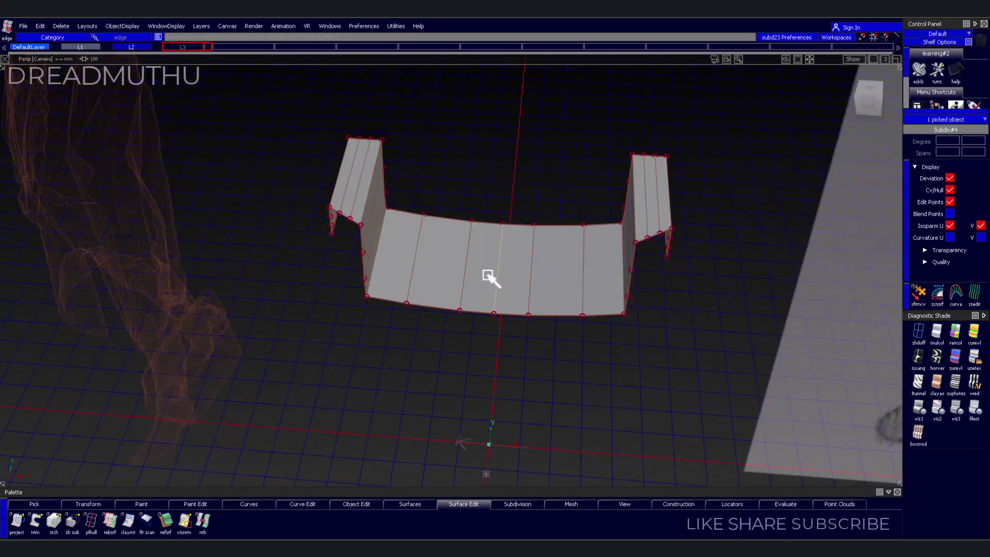
Delete the stray triangular piece, leaving the curved shell picked
key("Delete")
left_click(542, 312)
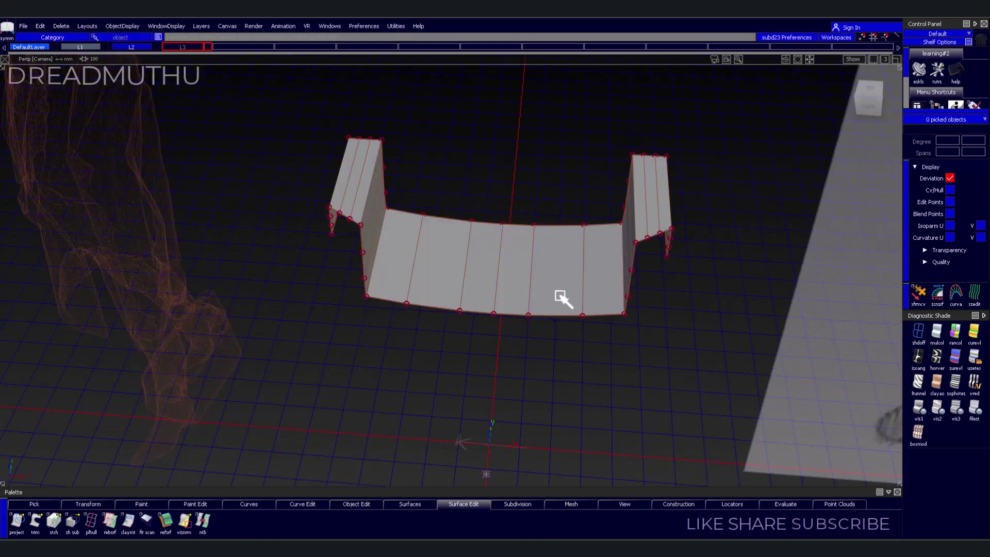
mouse_move(539, 350)
left_mouse_down("alt+shift")
mouse_move(270, 321)
mouse_move(666, 336)
mouse_move(589, 418)
mouse_move(663, 308)
mouse_move(506, 277)
mouse_move(519, 284)
mouse_move(464, 290)
left_mouse_up("alt+shift")
left_click(343, 187)
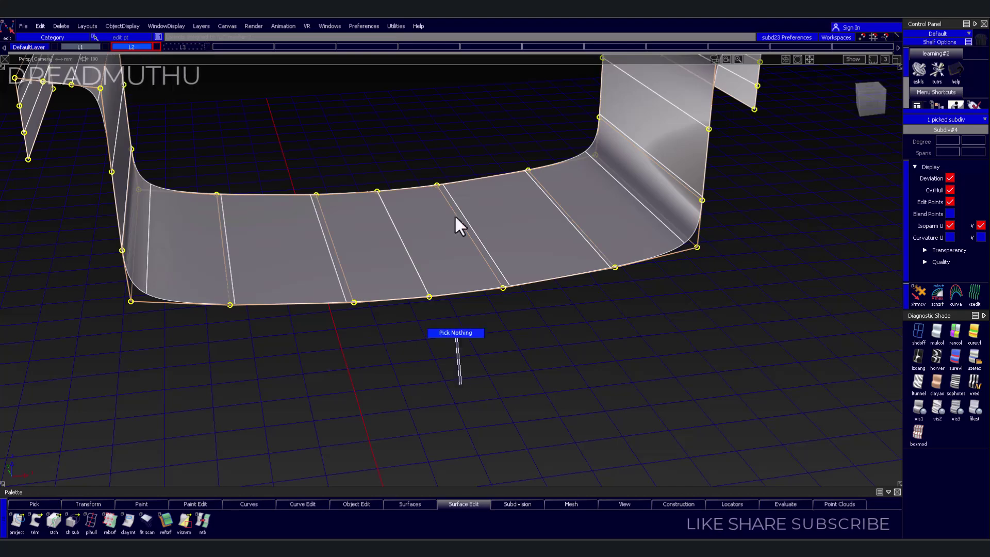
Pick the shell surface and the points along its front edge
mouse_move(542, 386)
left_mouse_down("alt+shift")
mouse_move(249, 285)
mouse_move(586, 261)
mouse_move(361, 298)
left_mouse_up("alt+shift")
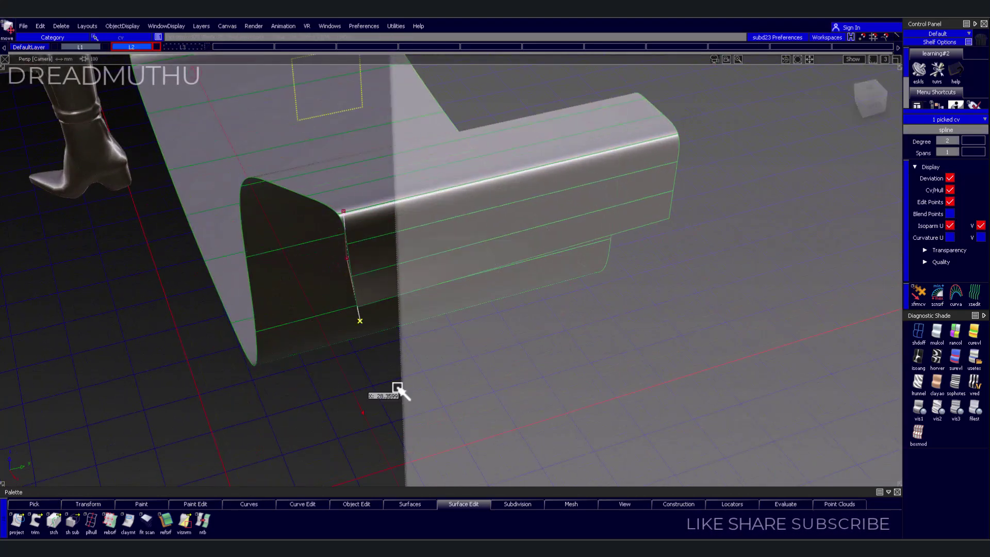
left_click(347, 255)
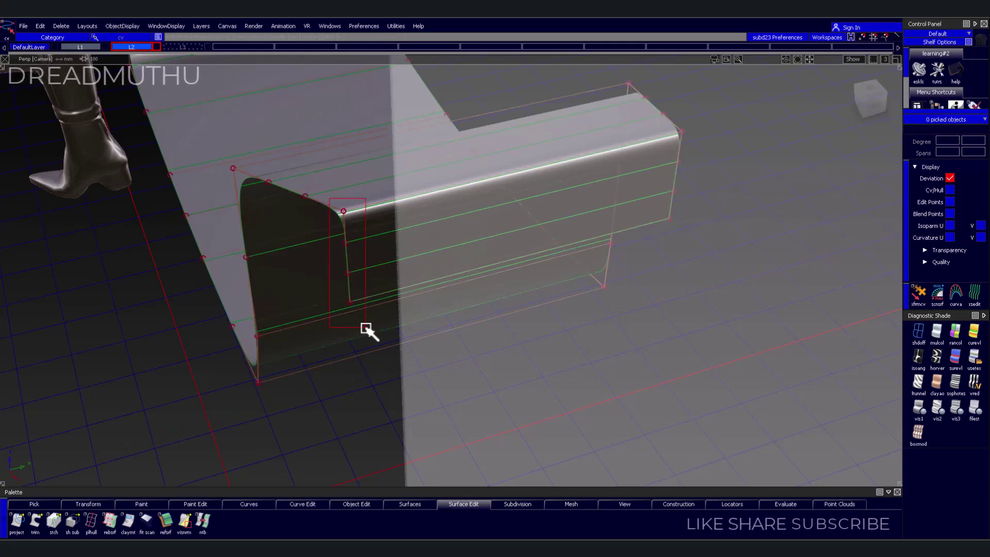
left_click_drag(366, 328, 365, 328)
left_click(469, 181)
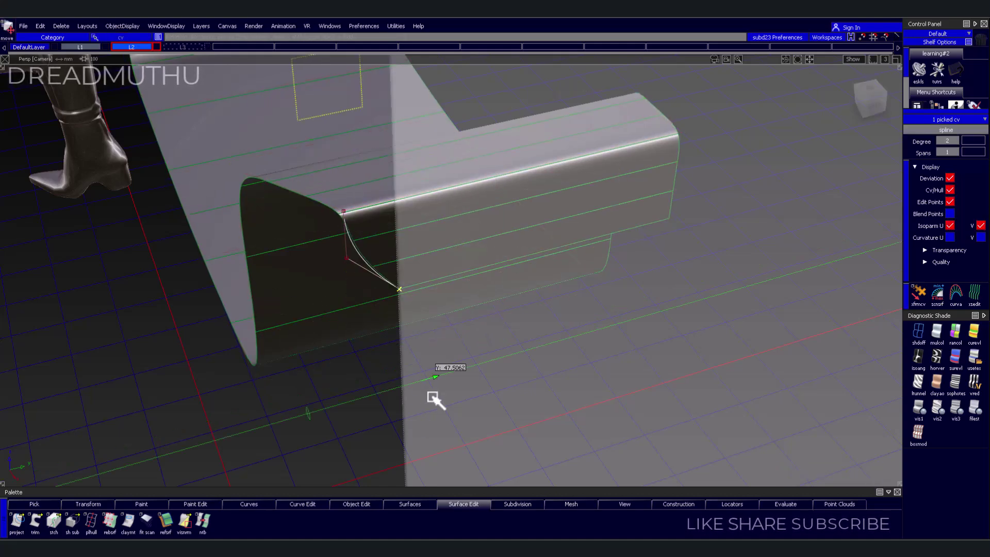
Reshape the four curled-end points from side view, then pick the whole shell to thicken by 20
key("F3")
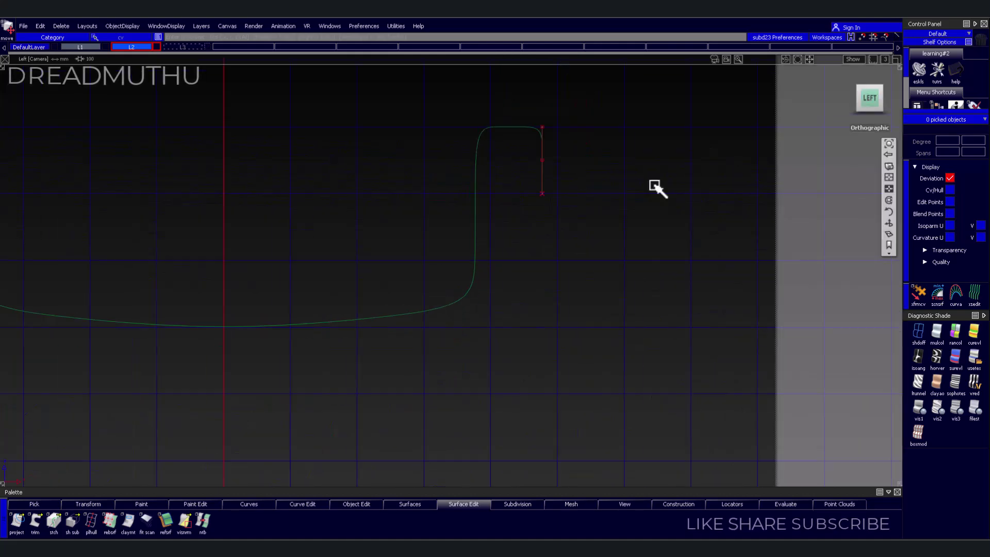
left_click_drag(647, 359, 608, 270, "alt+shift")
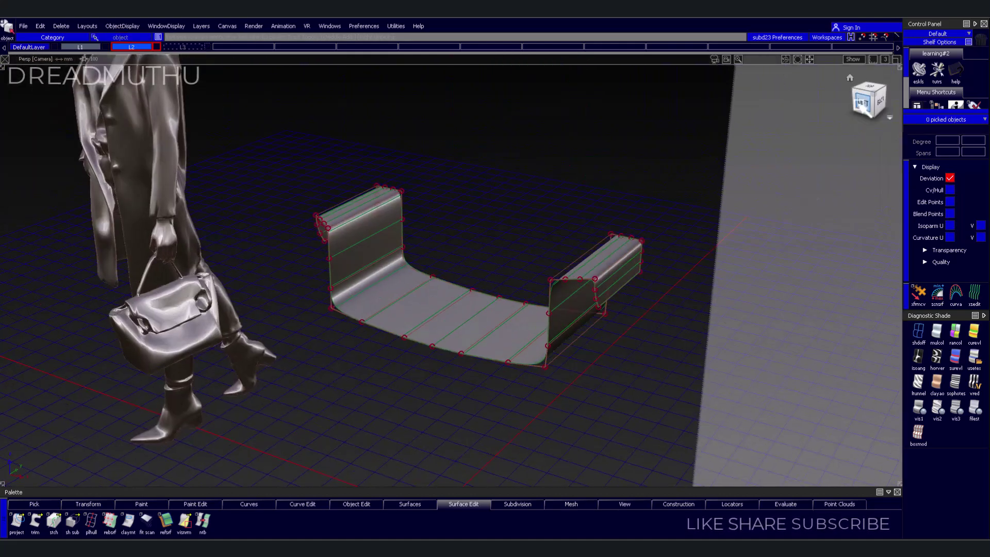
left_click(863, 104)
left_click_drag(498, 216, 606, 260)
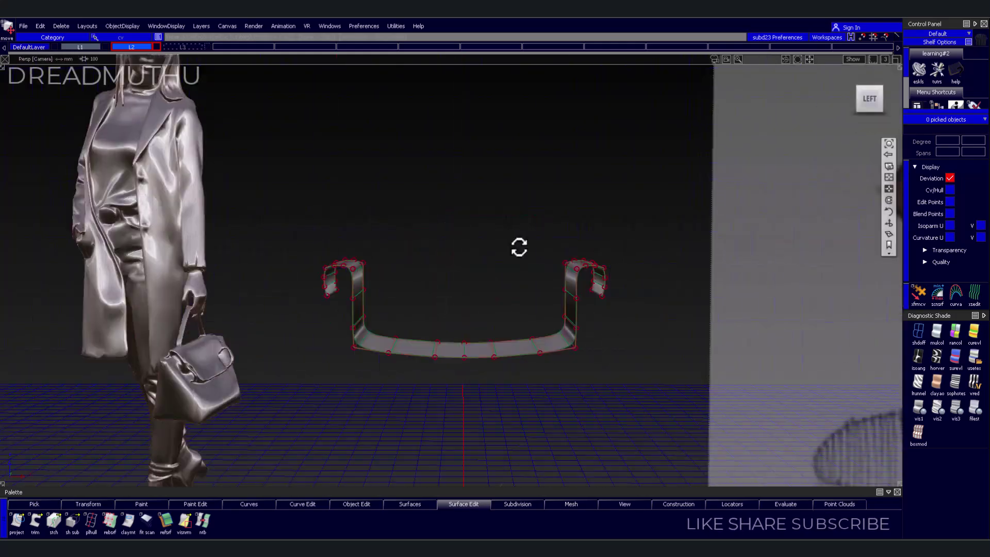
left_click_drag(651, 350, 606, 330, "alt+shift")
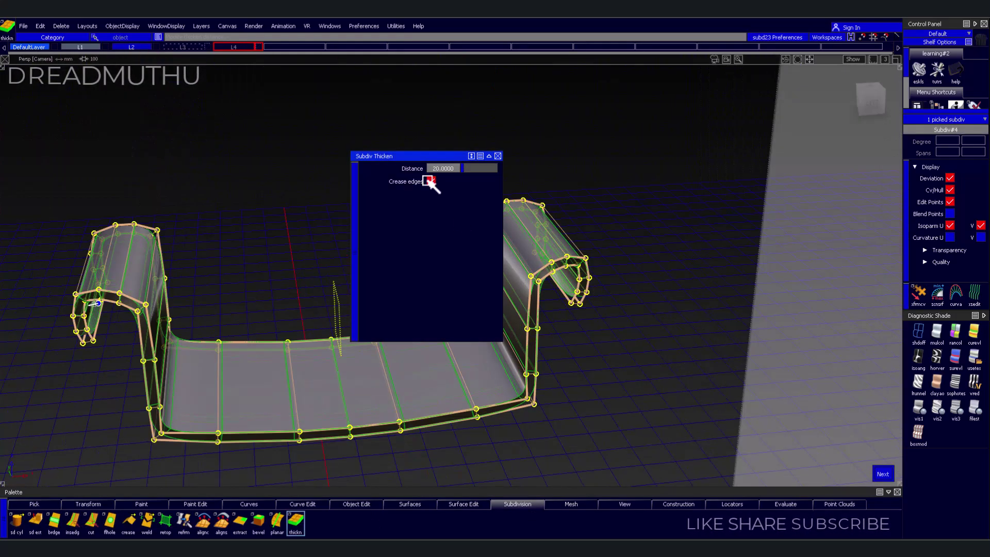
Extract the shell's bottom faces as a separate seat panel, leaving the thickened shell as reference
left_click_drag(453, 316, 474, 193, "alt+shift")
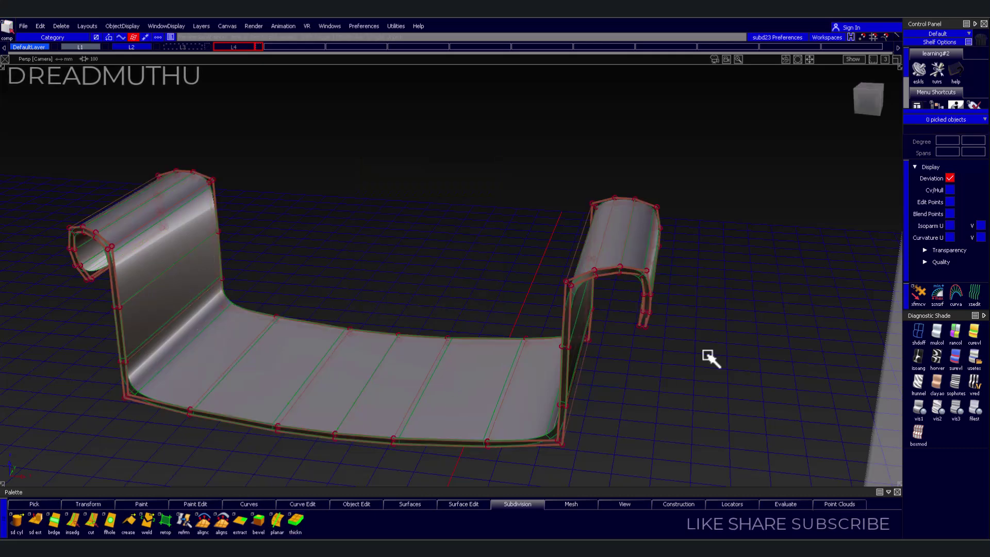
left_click_drag(707, 359, 534, 296, "alt+shift")
left_click_drag(539, 220, 714, 321)
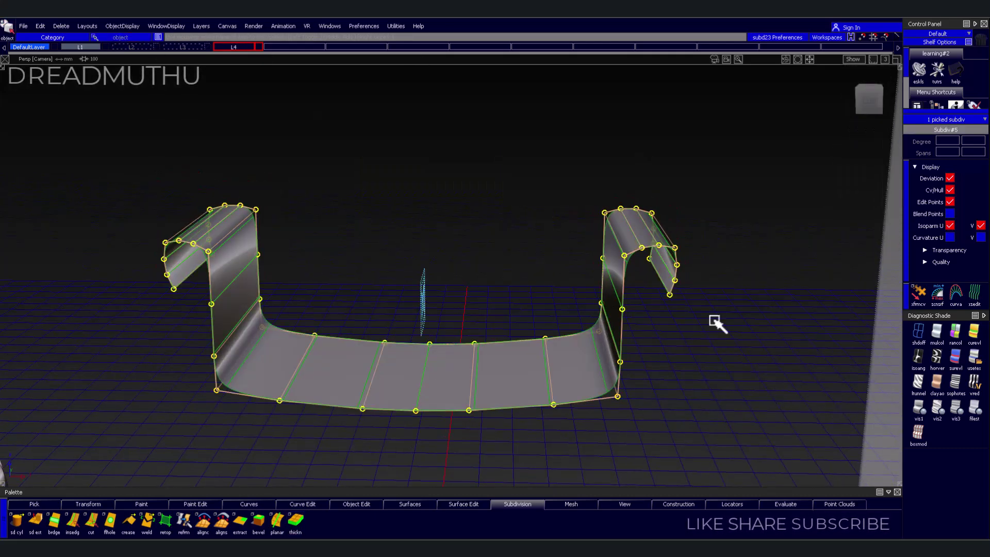
left_click(652, 323)
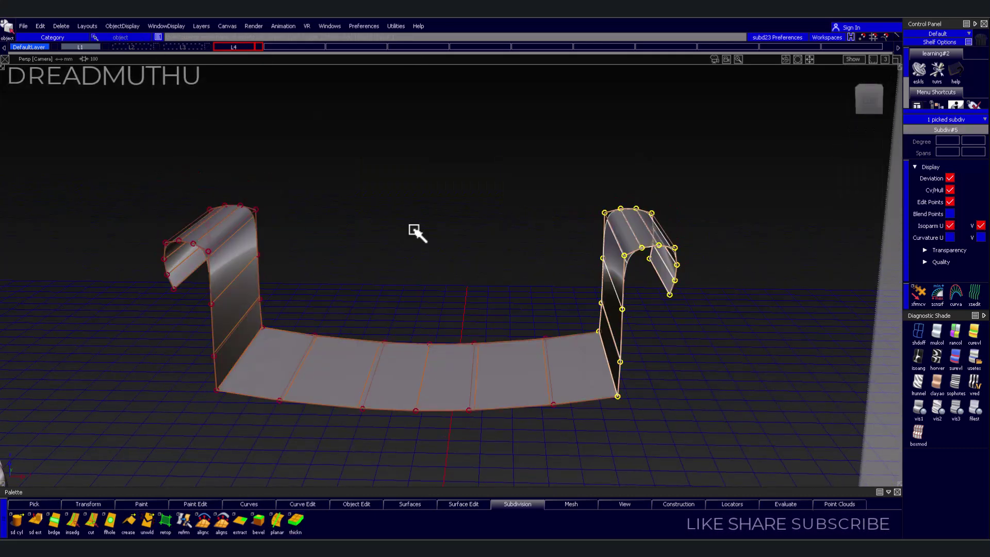
key("Delete")
left_click(131, 47)
left_click(228, 48)
Thicken the seat panel by 100 with creased edges into a cushion block
left_click(664, 383)
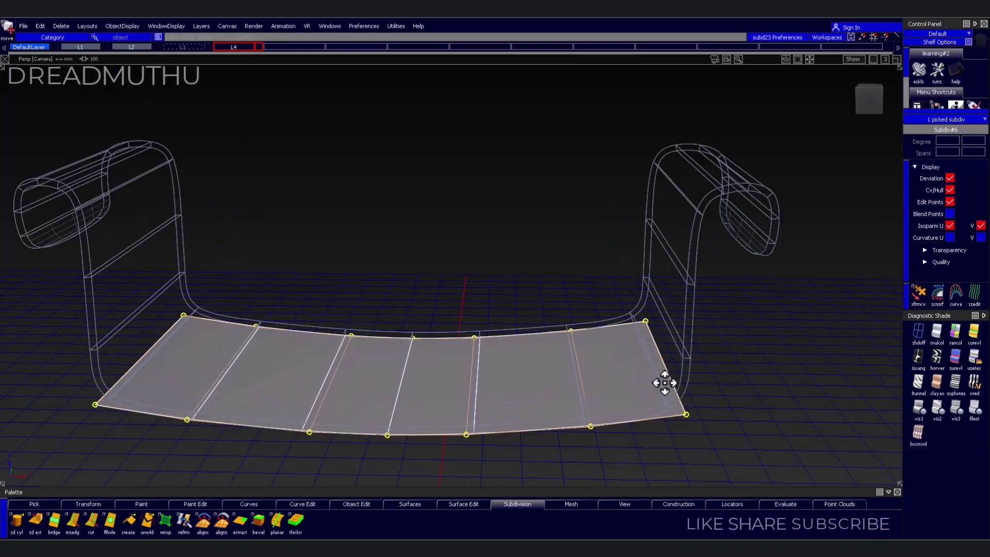
left_click(296, 522)
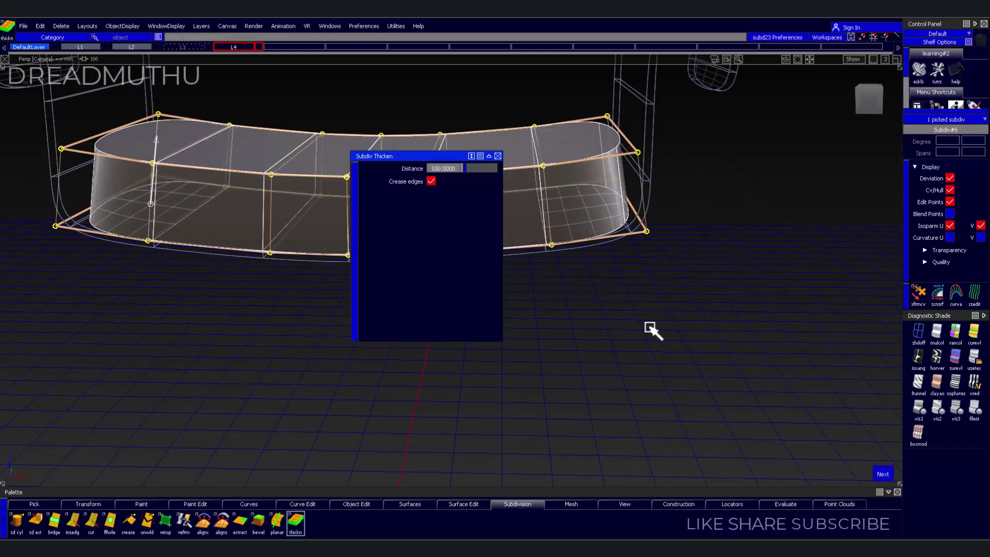
mouse_move(653, 330)
left_mouse_down("alt+shift")
mouse_move(718, 303)
mouse_move(747, 382)
mouse_move(657, 327)
mouse_move(404, 402)
mouse_move(541, 274)
mouse_move(564, 376)
left_mouse_up("alt+shift")
mouse_move(585, 304)
left_mouse_down("alt+shift")
mouse_move(506, 380)
mouse_move(581, 283)
left_mouse_up("alt+shift")
left_click_drag(693, 290, 625, 370, "alt+shift")
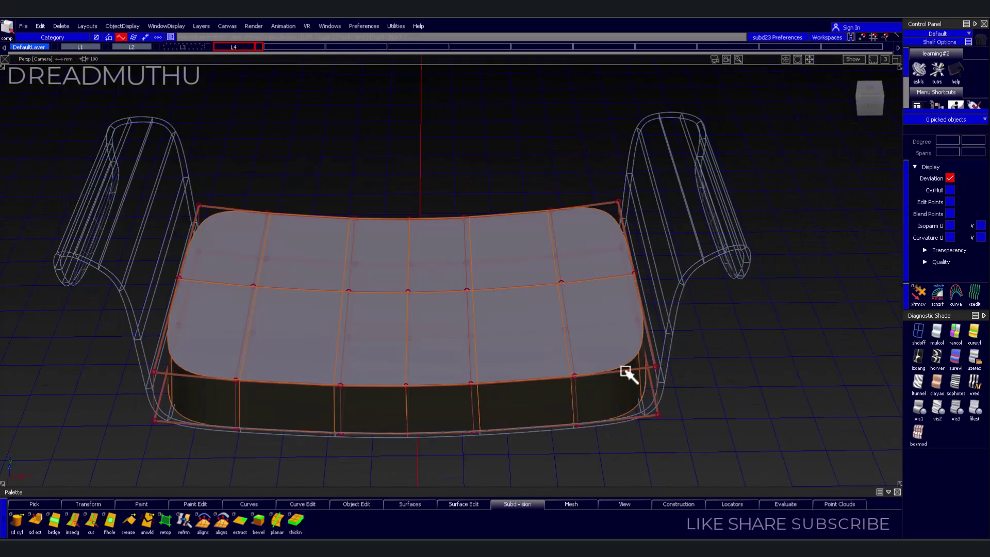
mouse_move(622, 404)
left_mouse_down("alt+shift")
mouse_move(707, 395)
mouse_move(597, 349)
mouse_move(691, 330)
left_mouse_up("alt+shift")
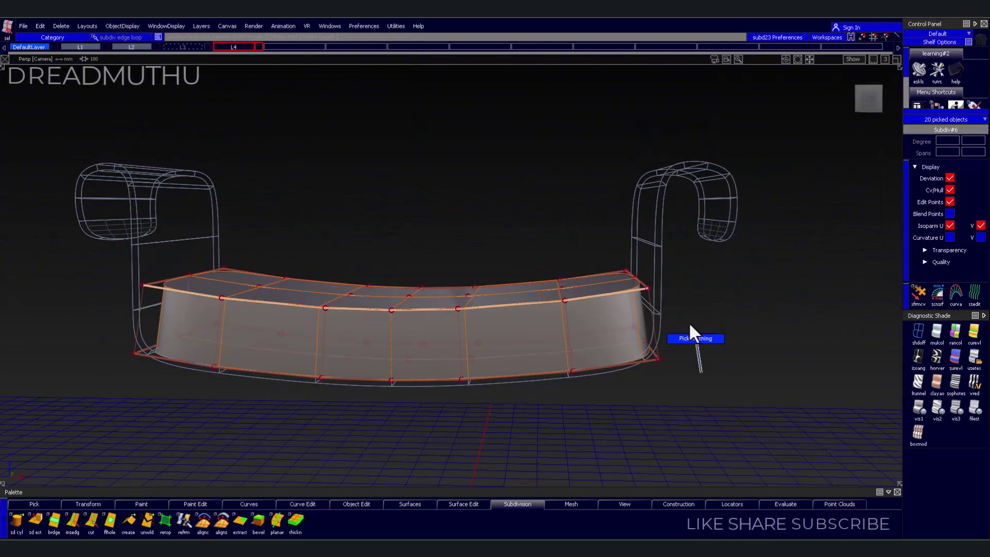
Insert an edge loop near the cushion's top edge and show it smooth
double_click(54, 521)
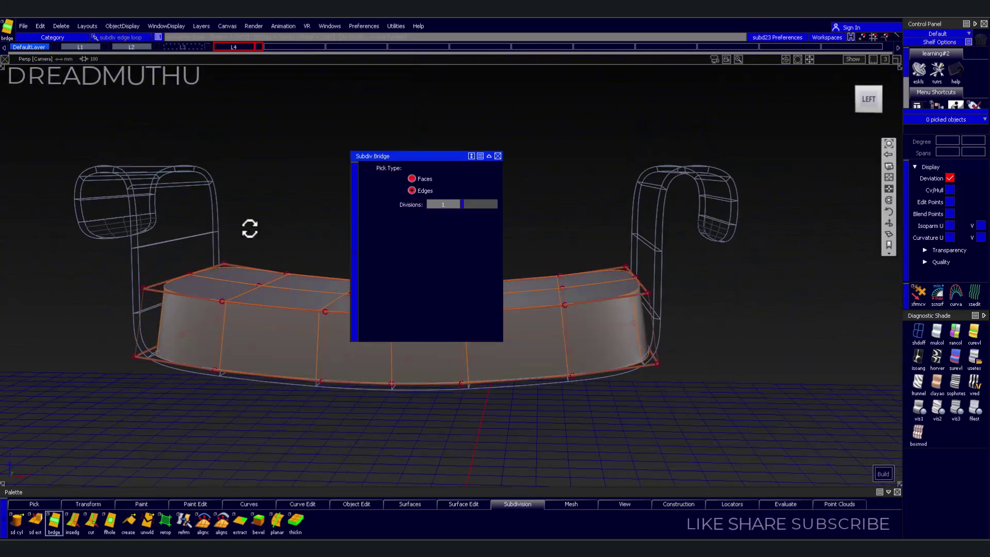
mouse_move(250, 228)
left_mouse_down("alt+shift")
mouse_move(277, 267)
mouse_move(315, 392)
left_mouse_up("alt+shift")
left_click(207, 425)
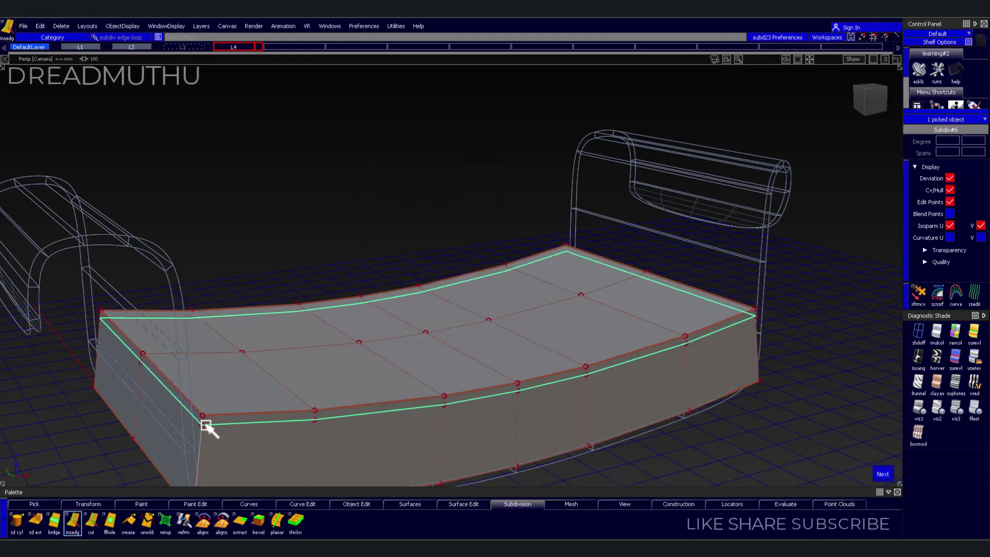
left_click_drag(210, 428, 161, 376, "alt+shift")
key("3")
mouse_move(365, 421)
left_mouse_down("alt+shift")
mouse_move(221, 114)
mouse_move(252, 290)
mouse_move(595, 336)
mouse_move(276, 298)
left_mouse_up("alt+shift")
With layer L2 active, pull the cushion's corner points in to hug the shell wall
left_click(199, 130)
mouse_move(184, 285)
left_mouse_down("alt+shift")
mouse_move(138, 203)
mouse_move(471, 357)
left_mouse_up("alt+shift")
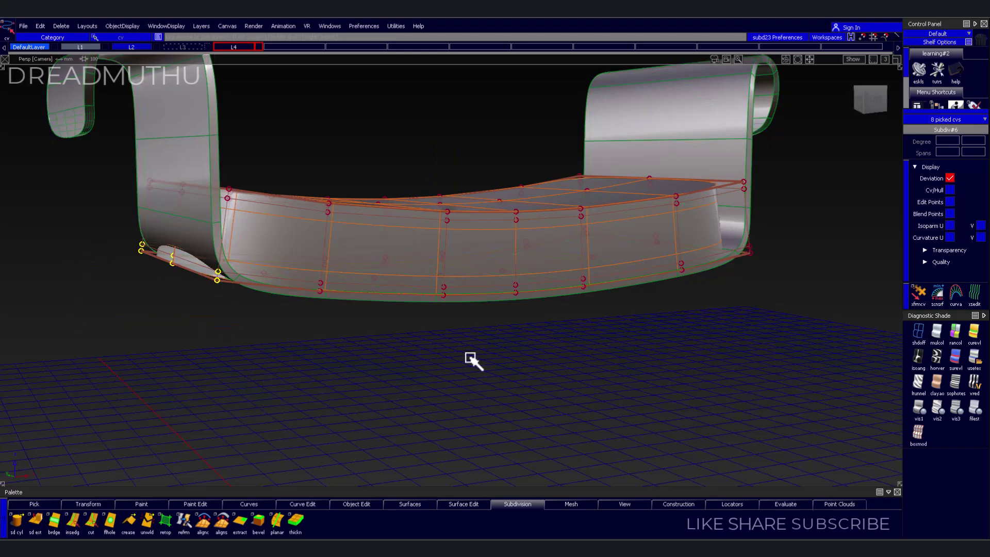
mouse_move(272, 354)
left_mouse_down("alt+shift")
mouse_move(418, 411)
mouse_move(398, 267)
left_mouse_up("alt+shift")
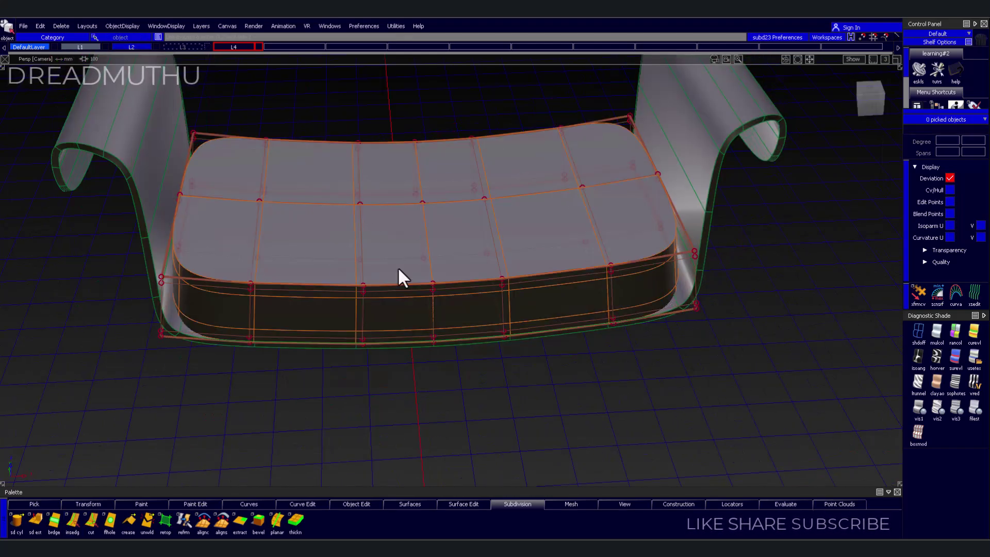
scroll(713, 371, "up", 5)
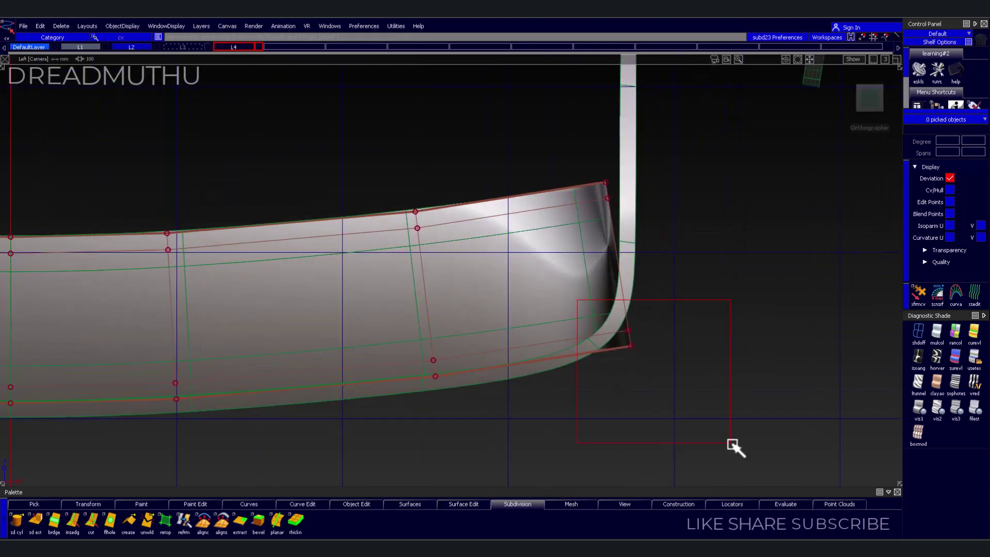
mouse_move(580, 299)
left_mouse_down()
mouse_move(733, 447)
mouse_move(768, 447)
mouse_move(557, 332)
mouse_move(663, 349)
mouse_move(256, 230)
left_mouse_up()
mouse_move(256, 230)
right_mouse_down("alt+shift")
mouse_move(628, 325)
mouse_move(565, 256)
right_mouse_up("alt+shift")
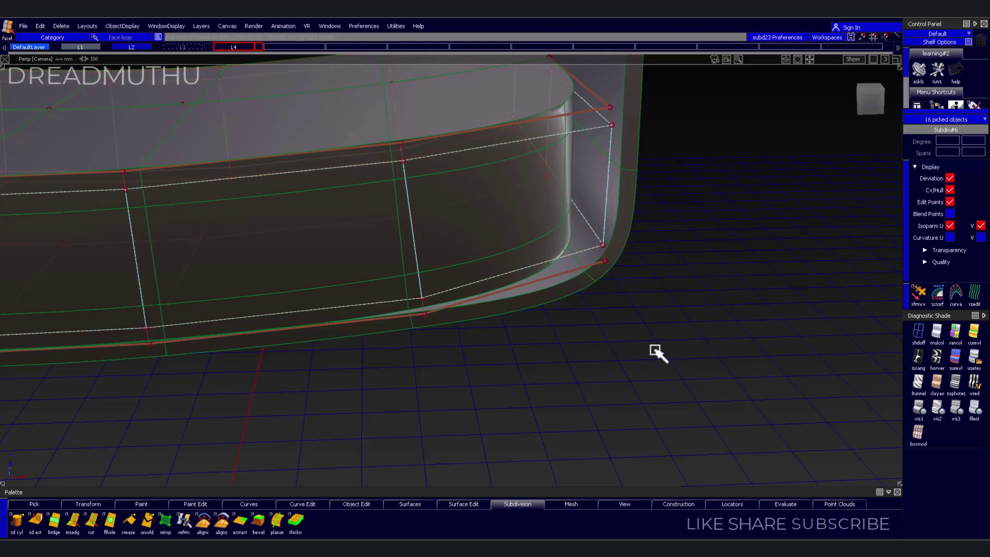
mouse_move(658, 353)
right_mouse_down("alt+shift")
mouse_move(626, 306)
mouse_move(565, 281)
mouse_move(612, 283)
mouse_move(624, 299)
right_mouse_up("alt+shift")
left_click(588, 333)
Apply a rounded crease sharpness to the cushion's top edge loops
left_click(129, 522)
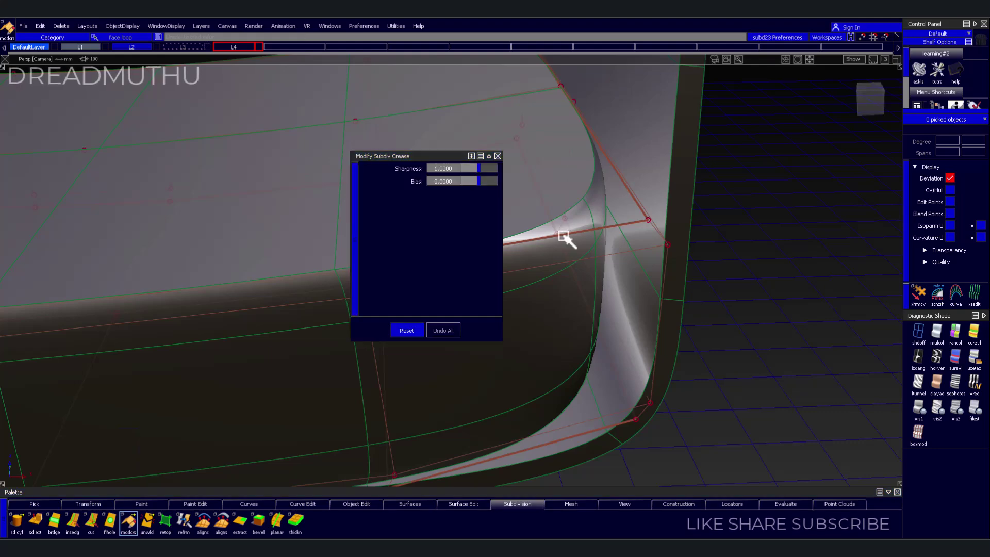
mouse_move(536, 197)
right_mouse_down("alt+shift")
mouse_move(720, 254)
mouse_move(703, 298)
right_mouse_up("alt+shift")
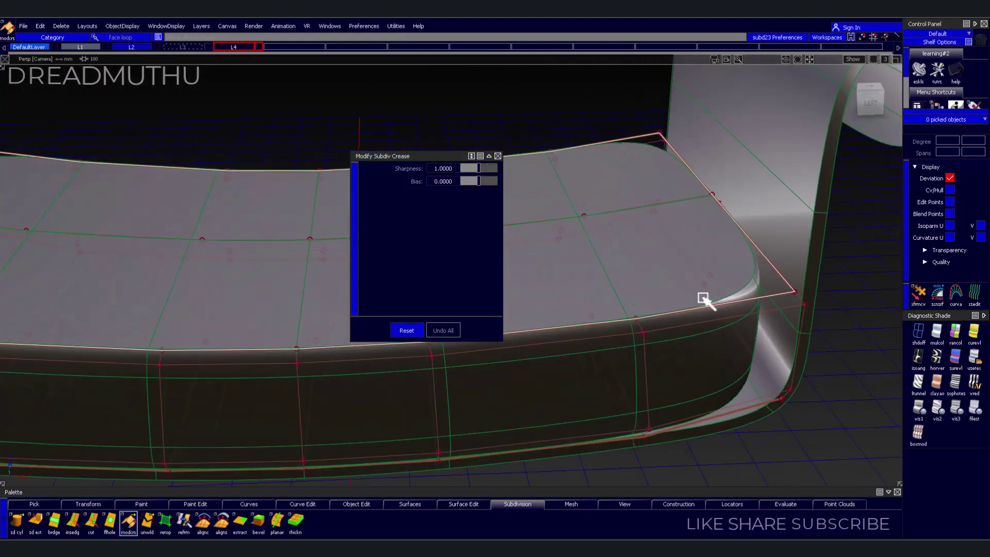
right_click_drag(767, 252, 700, 307, "alt+shift")
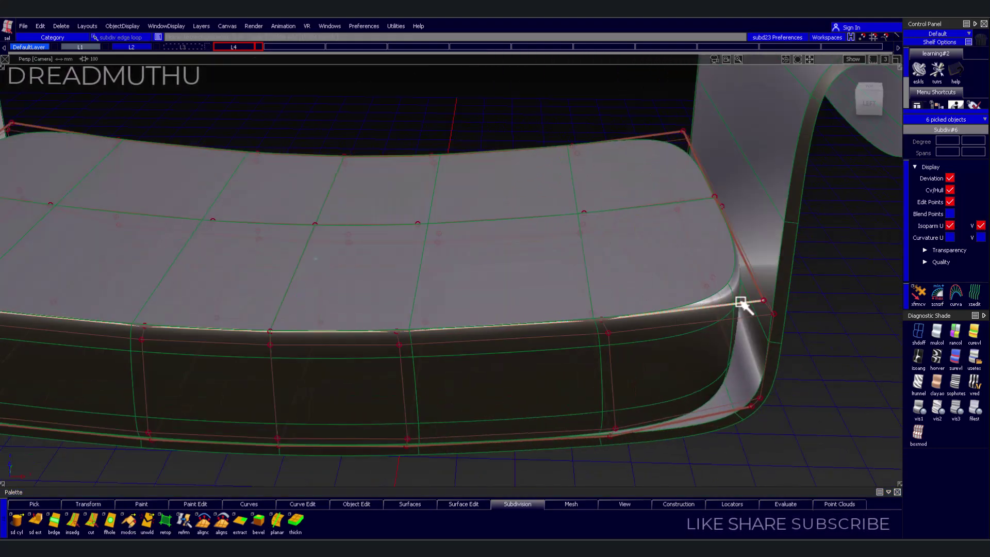
left_click_drag(747, 303, 401, 226, "alt+shift")
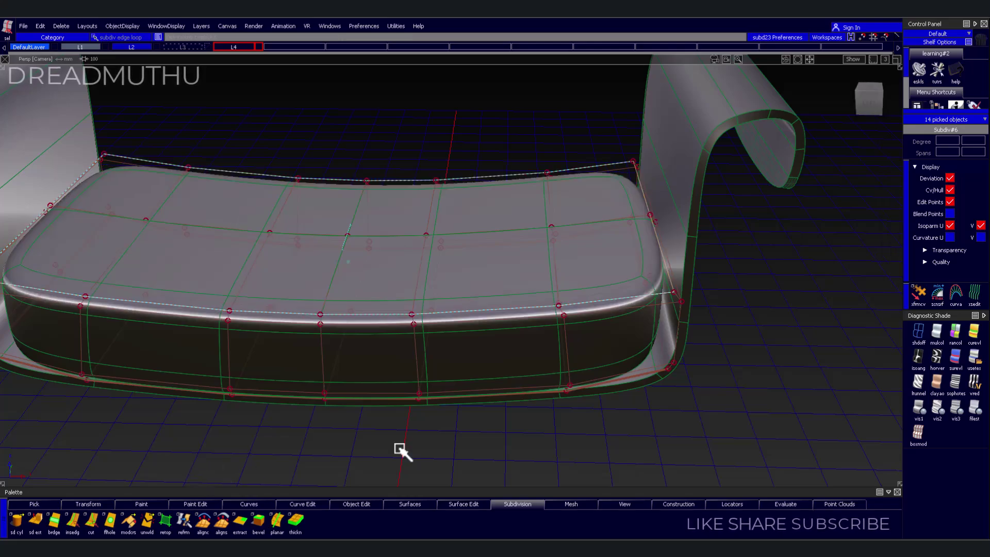
mouse_move(402, 451)
left_mouse_down("alt+shift")
mouse_move(747, 353)
mouse_move(778, 355)
mouse_move(691, 344)
mouse_move(651, 359)
mouse_move(696, 387)
mouse_move(442, 275)
mouse_move(477, 373)
mouse_move(270, 283)
mouse_move(250, 329)
mouse_move(392, 334)
left_mouse_up("alt+shift")
left_click(778, 355)
left_click(696, 387)
In control-cage display, nudge a single cushion point to reshape it
key("1")
left_click(458, 299)
mouse_move(458, 299)
left_mouse_down("alt+shift")
mouse_move(574, 295)
mouse_move(546, 179)
mouse_move(478, 316)
mouse_move(480, 181)
left_mouse_up("alt+shift")
Create a new subdivision cylinder and place it under the seat as a leg
key("3")
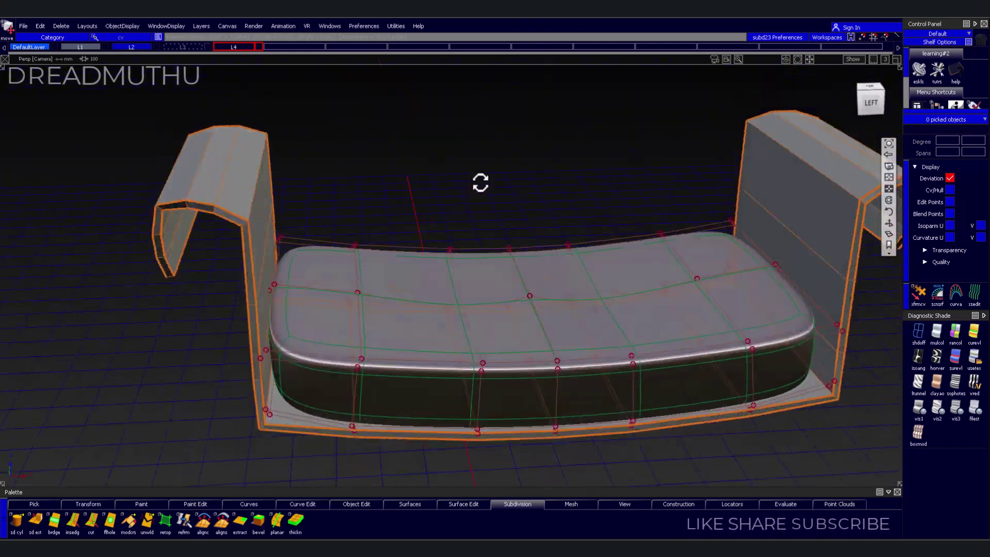
right_click_drag(479, 181, 521, 205, "alt+shift")
mouse_move(521, 205)
left_mouse_down("alt+shift")
mouse_move(447, 222)
mouse_move(464, 210)
left_mouse_up("alt+shift")
right_click_drag(465, 210, 394, 283, "alt+shift")
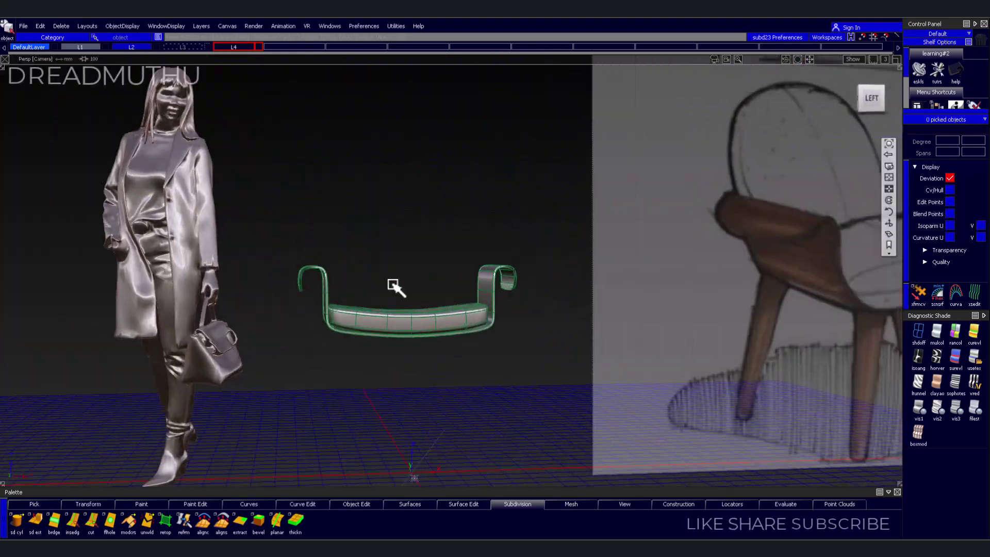
mouse_move(394, 283)
left_mouse_down("alt+shift")
mouse_move(387, 338)
mouse_move(363, 311)
mouse_move(342, 359)
mouse_move(553, 347)
mouse_move(875, 165)
mouse_move(585, 298)
mouse_move(384, 177)
left_mouse_up("alt+shift")
double_click(17, 521)
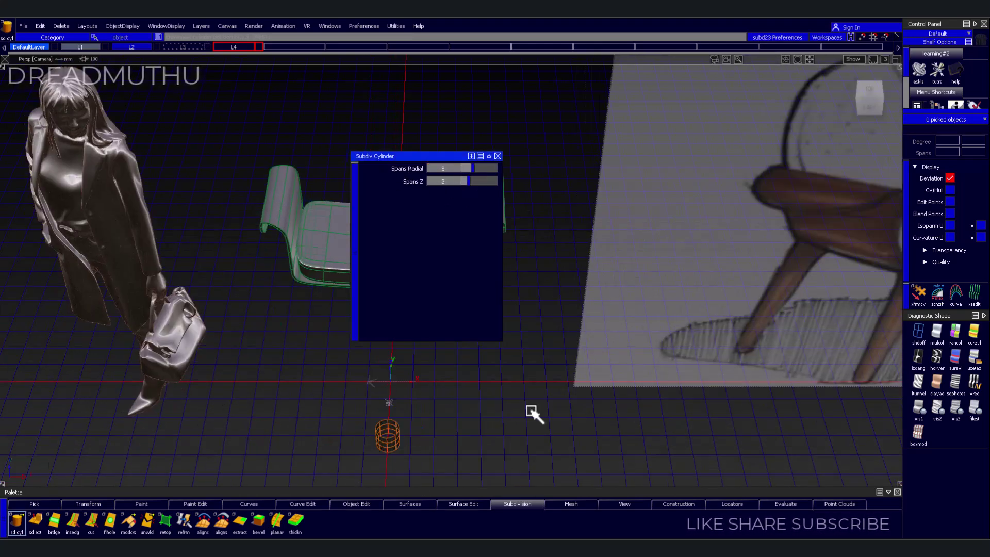
left_click_drag(588, 334, 598, 320)
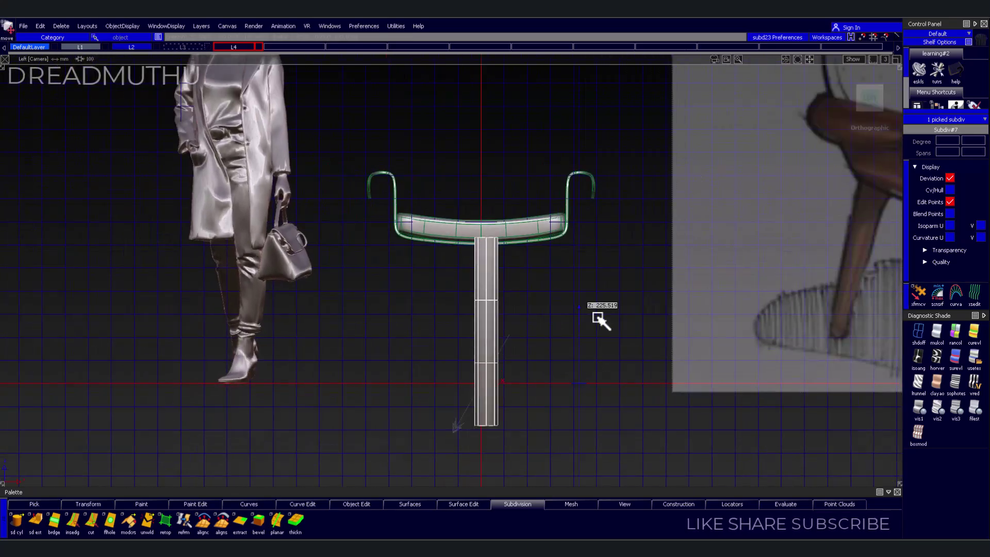
Inset the cylinder's top edge loop with sd ext, pulling the ring inward
right_click_drag(598, 320, 505, 298, "alt+shift")
left_click_drag(504, 299, 491, 345, "alt+shift")
right_click_drag(491, 345, 553, 321, "alt+shift")
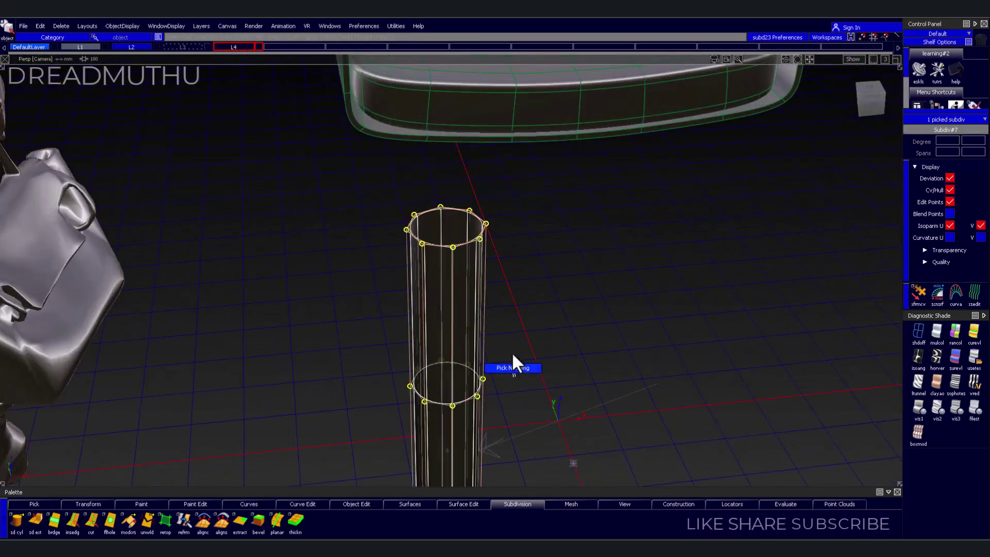
left_click(514, 361)
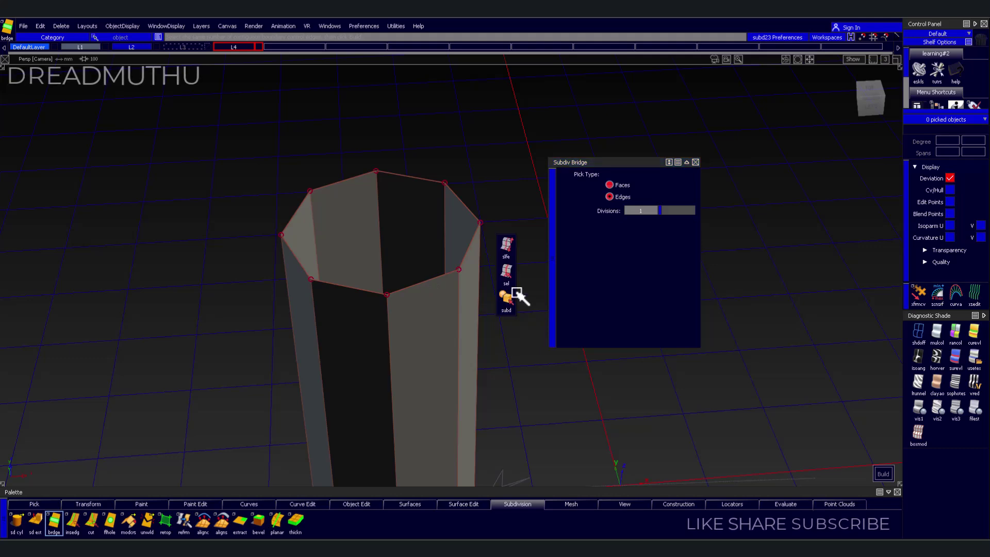
left_click(517, 294)
left_click(438, 188)
left_click_drag(504, 259, 405, 261, "alt+shift")
Fill the top hole with flhole and scale the CVs to taper the leg
right_click_drag(405, 260, 404, 345, "alt+shift")
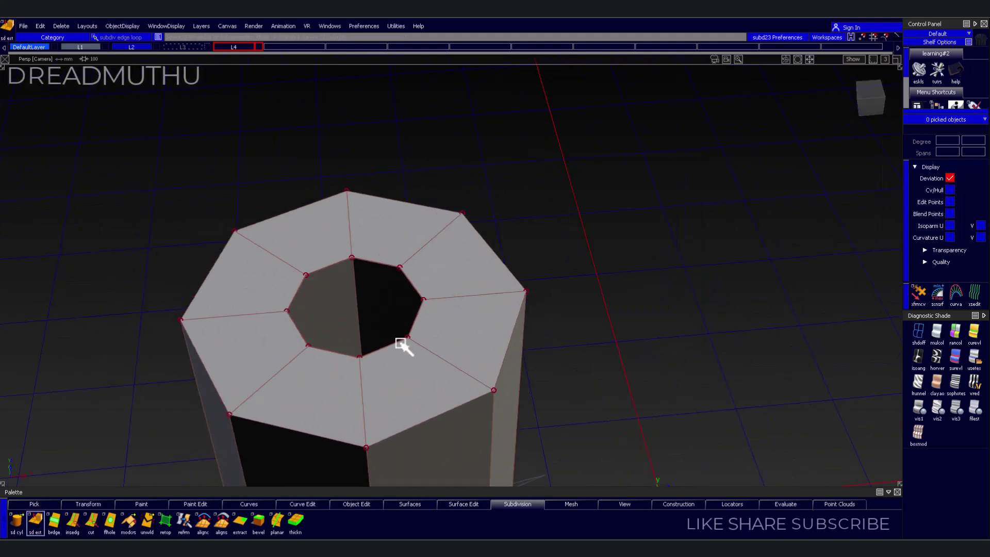
left_click(334, 323)
right_click_drag(454, 302, 516, 326, "alt+shift")
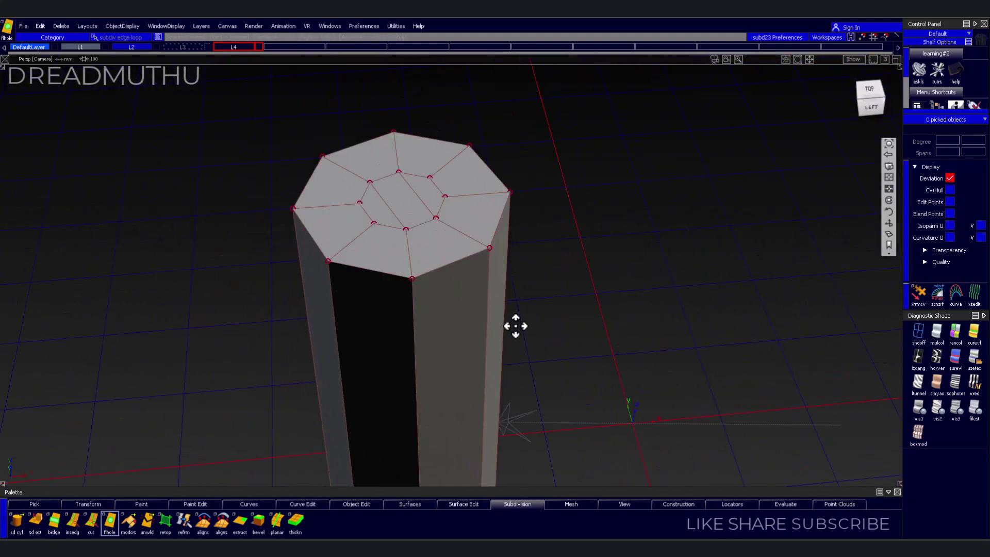
left_click(562, 308)
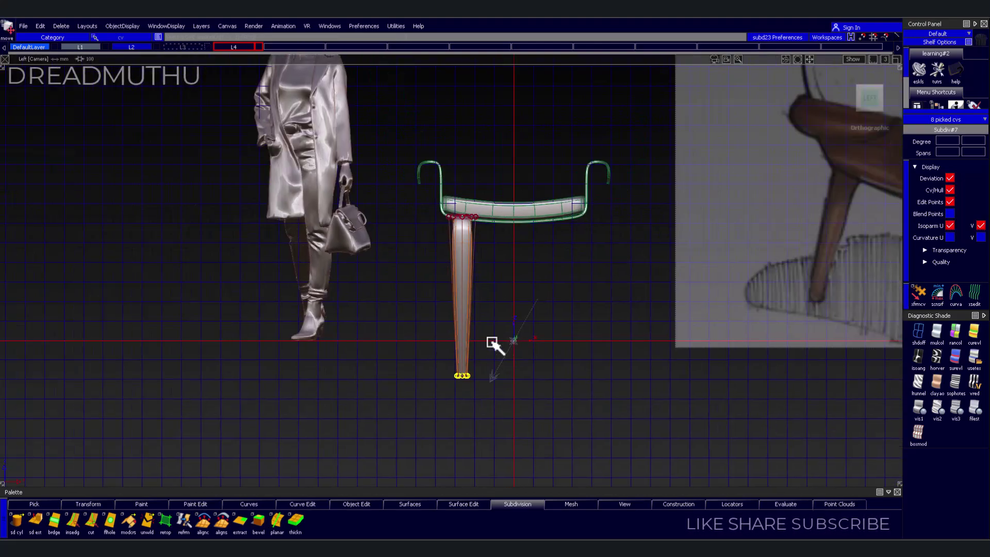
Select the tapered leg and inspect it under the seat corner in perspective and Left views
left_click(613, 279)
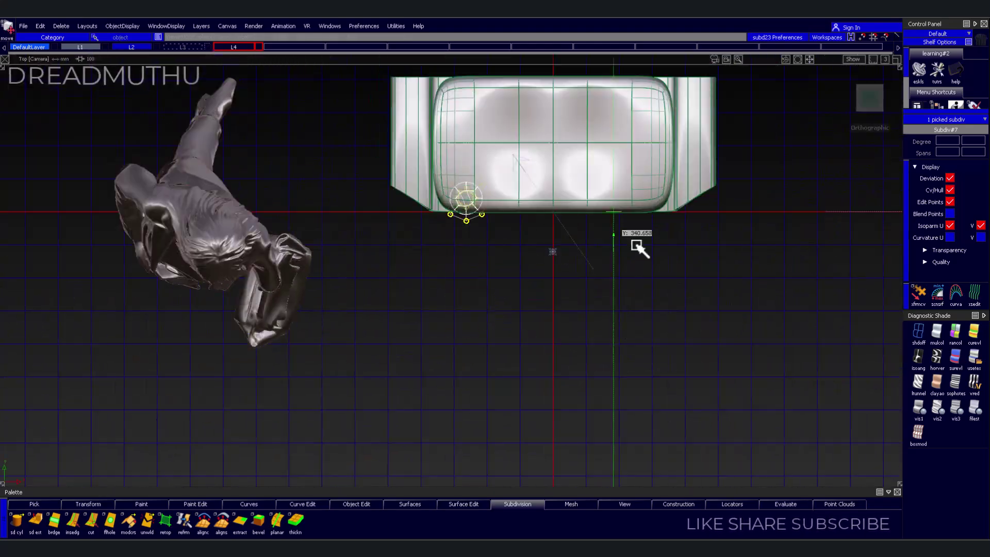
mouse_move(512, 140)
left_mouse_down("alt+shift")
mouse_move(570, 132)
mouse_move(542, 199)
mouse_move(459, 196)
mouse_move(565, 164)
left_mouse_up("alt+shift")
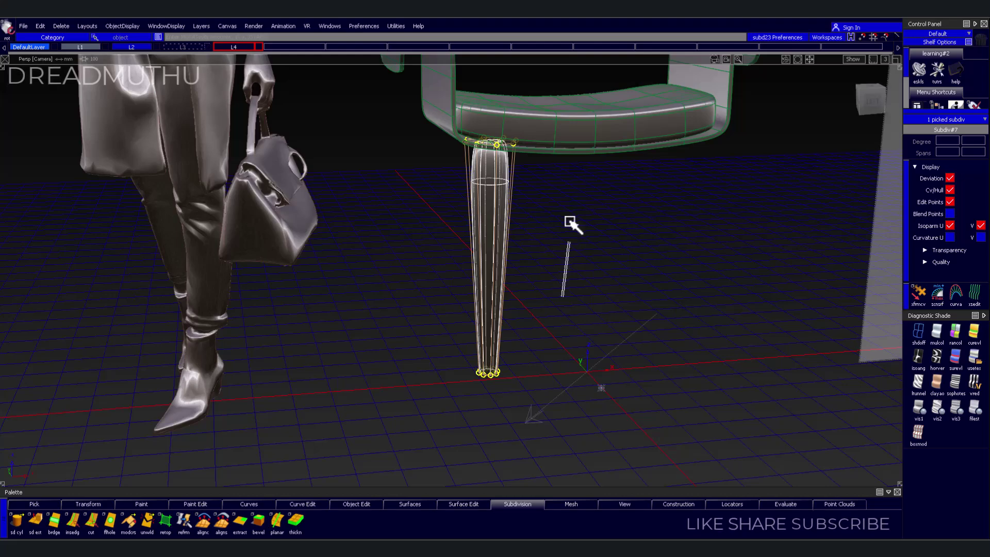
key("F2")
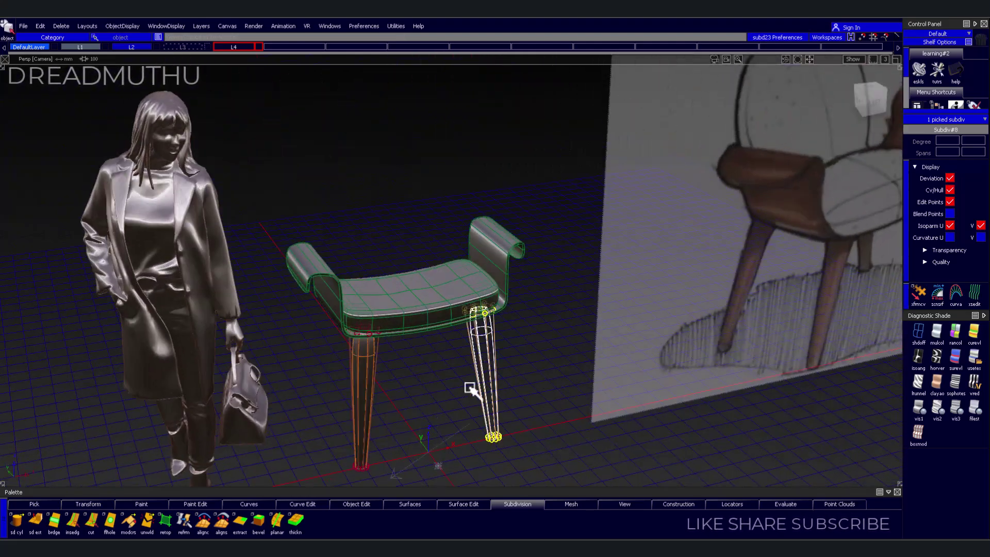
left_click_drag(471, 388, 394, 294, "alt+shift")
mouse_move(438, 363)
right_mouse_down("alt+shift")
mouse_move(445, 299)
mouse_move(392, 379)
right_mouse_up("alt+shift")
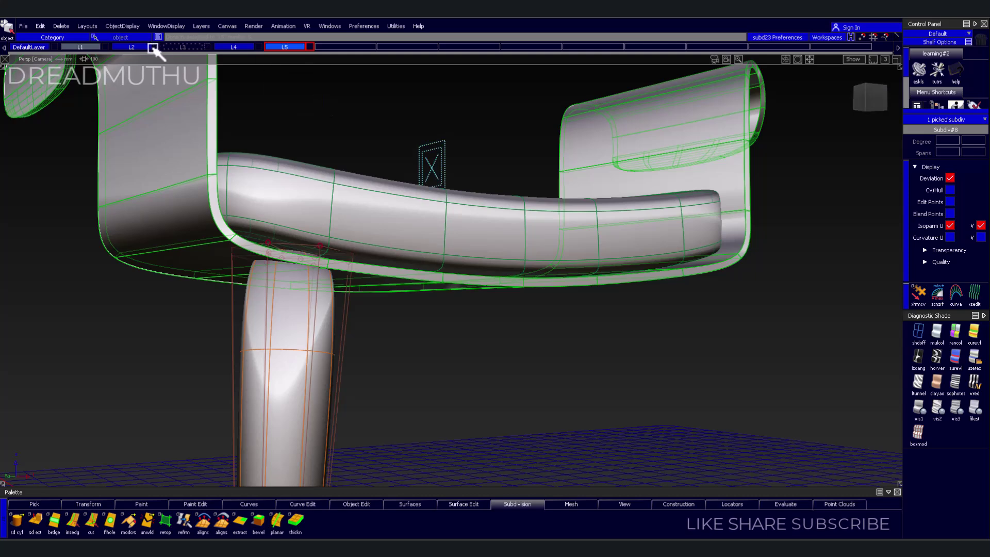
Hide layers L2 and L4 and select the seat shell's underside
left_click(152, 48)
left_click(255, 47)
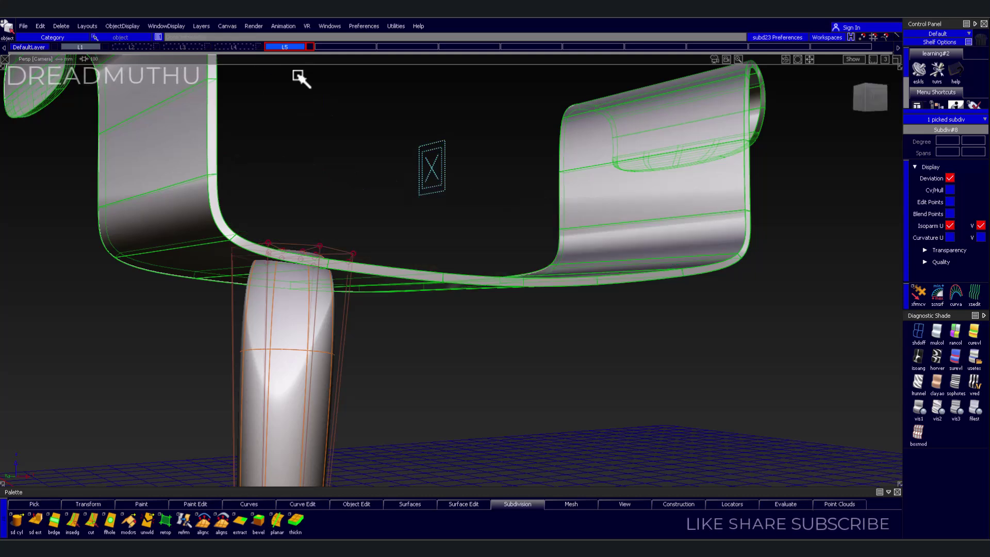
left_click(538, 330)
left_click_drag(538, 330, 563, 327, "alt+shift")
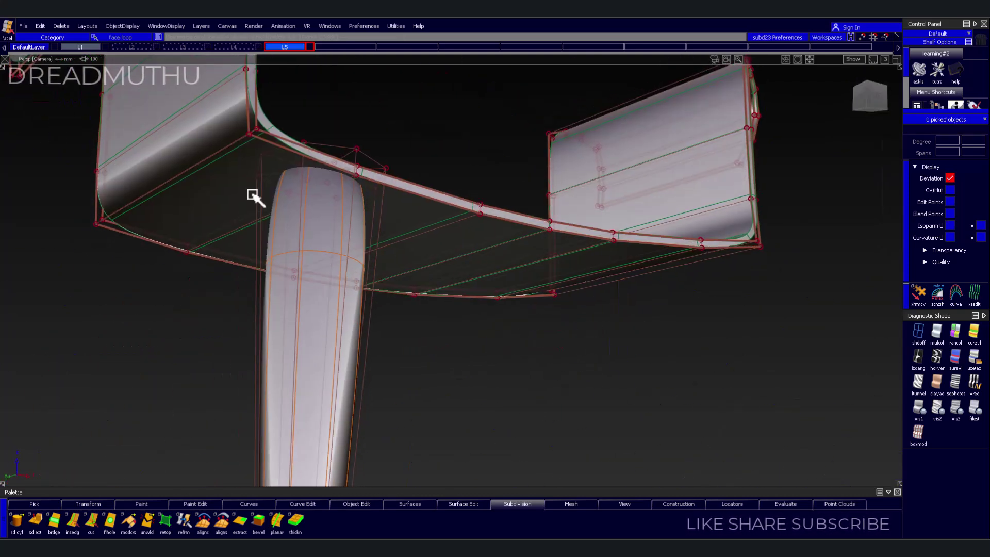
left_click_drag(253, 196, 392, 247)
left_click(437, 398)
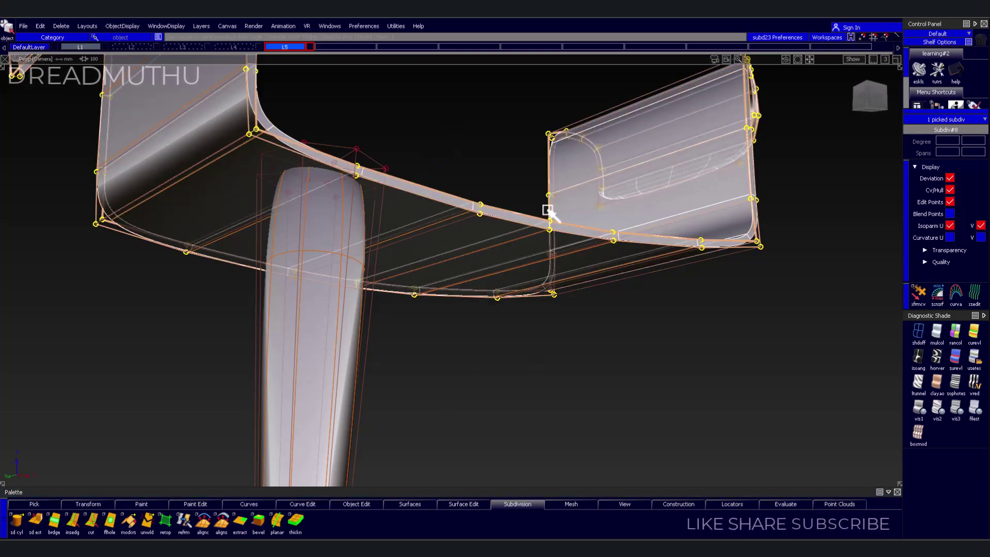
Fit the leg's top ring onto the seat underside with Subdiv Align To Surface
mouse_move(438, 398)
left_mouse_down("alt+shift")
mouse_move(312, 248)
mouse_move(433, 470)
mouse_move(762, 148)
mouse_move(513, 199)
left_mouse_up("alt+shift")
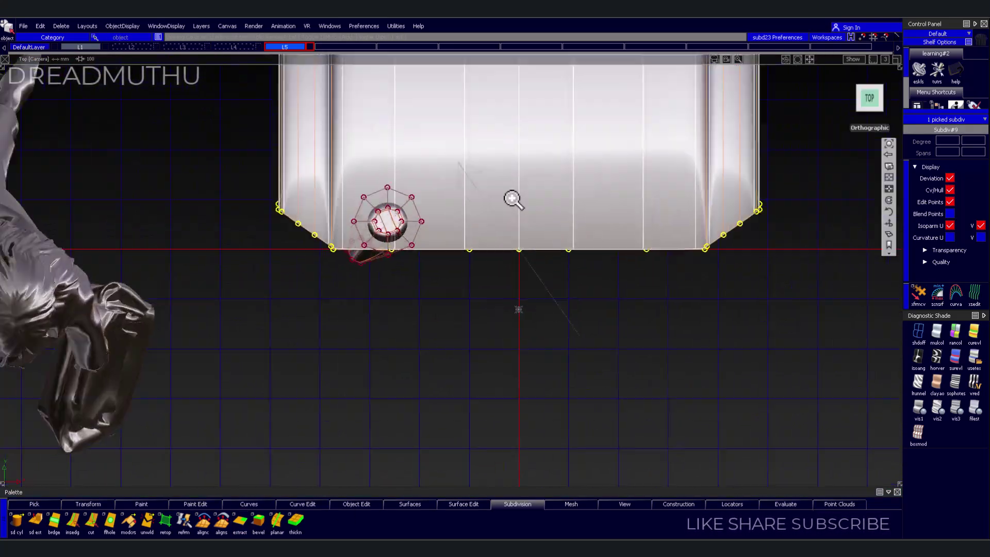
mouse_move(474, 292)
left_mouse_down("alt+shift")
mouse_move(422, 194)
mouse_move(241, 166)
left_mouse_up("alt+shift")
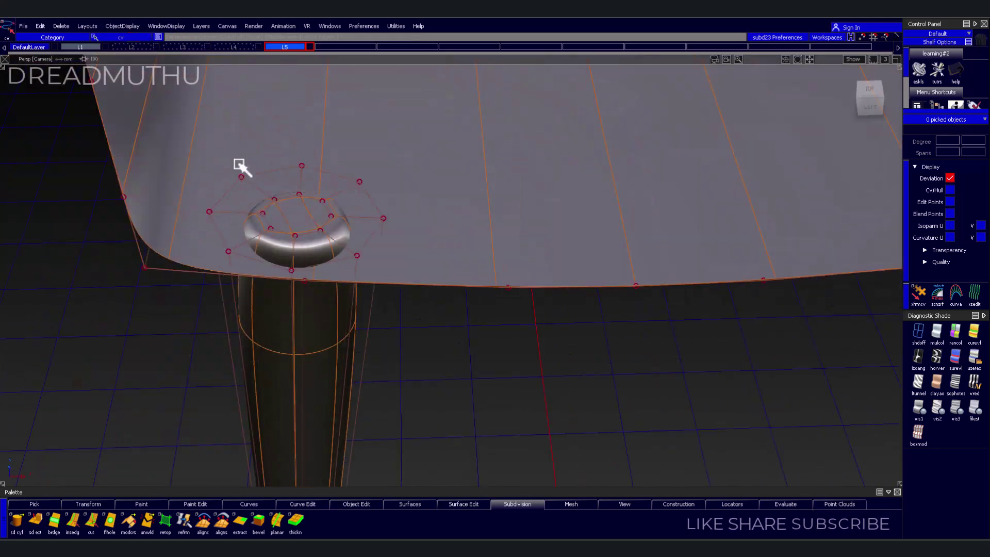
mouse_move(893, 119)
left_mouse_down("alt+shift")
mouse_move(524, 433)
mouse_move(442, 195)
left_mouse_up("alt+shift")
key("1")
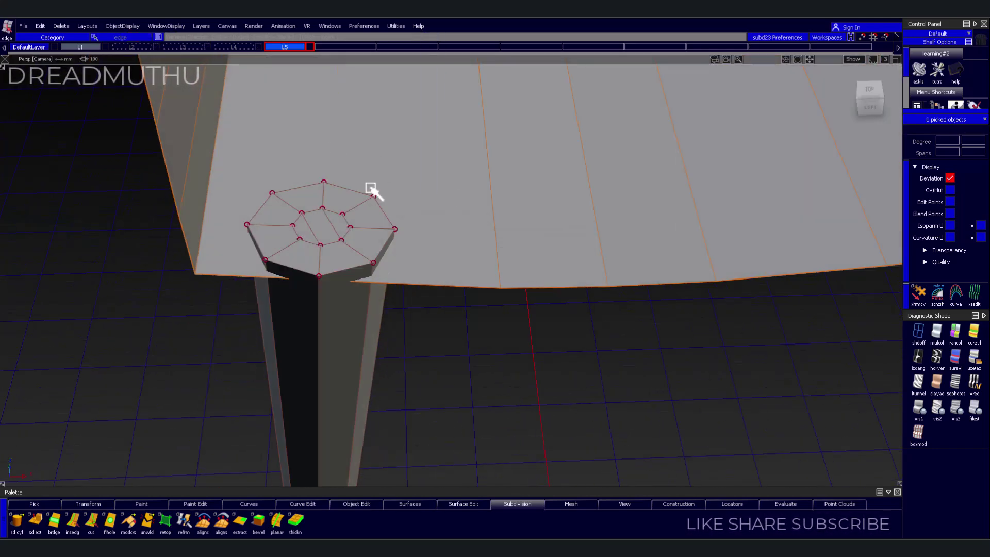
left_click(840, 473)
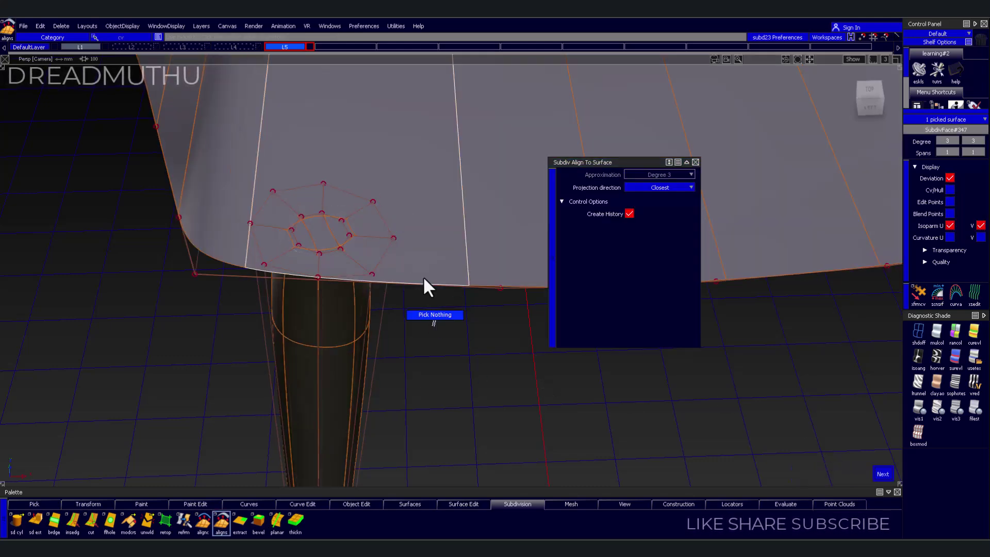
left_click_drag(424, 286, 445, 231, "alt+shift")
mouse_move(424, 310)
left_mouse_down("alt+shift")
mouse_move(358, 331)
mouse_move(583, 354)
left_mouse_up("alt+shift")
left_click_drag(311, 329, 444, 261, "alt+shift")
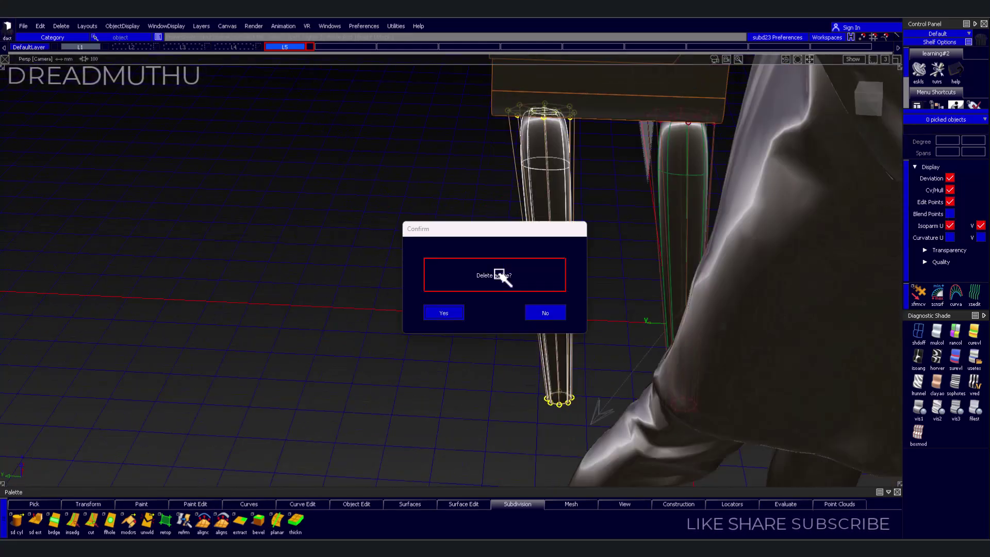
Delete the leg's history and mirror it to create a second leg
key("Return")
left_click(130, 129)
left_click(552, 329)
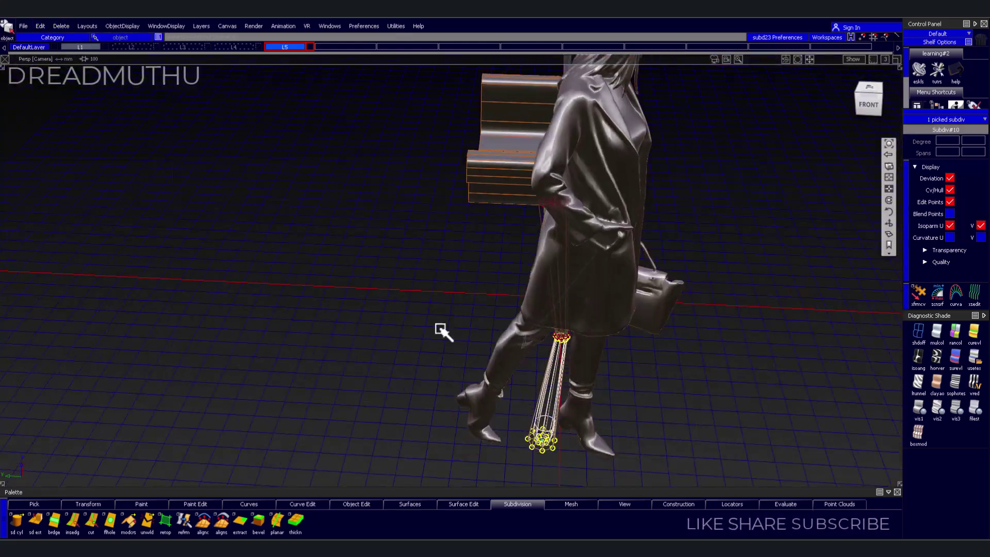
mouse_move(442, 345)
left_mouse_down("alt+shift")
mouse_move(330, 308)
mouse_move(519, 353)
left_mouse_up("alt+shift")
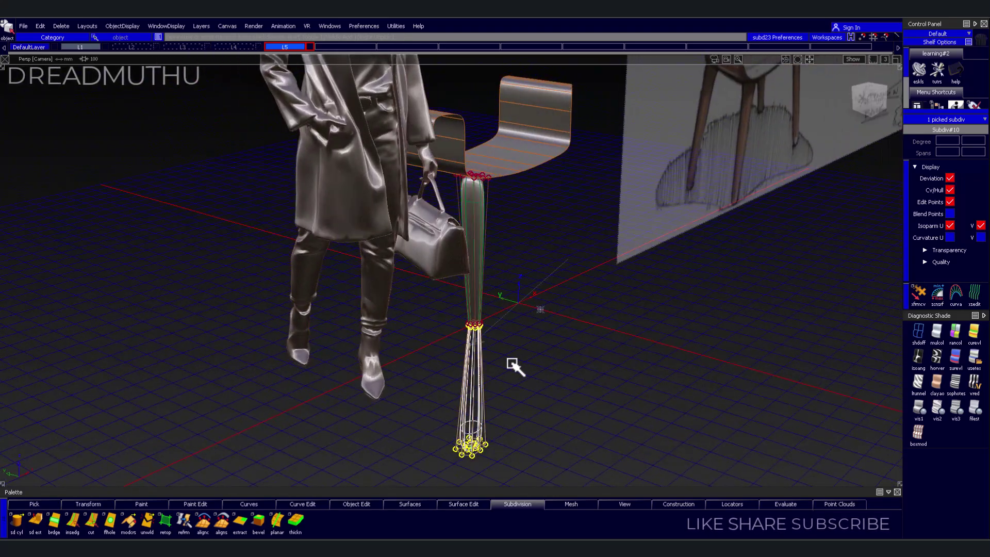
left_click(169, 160)
left_click(482, 314)
mouse_move(482, 313)
left_mouse_down("alt+shift")
mouse_move(404, 318)
mouse_move(664, 317)
mouse_move(404, 283)
left_mouse_up("alt+shift")
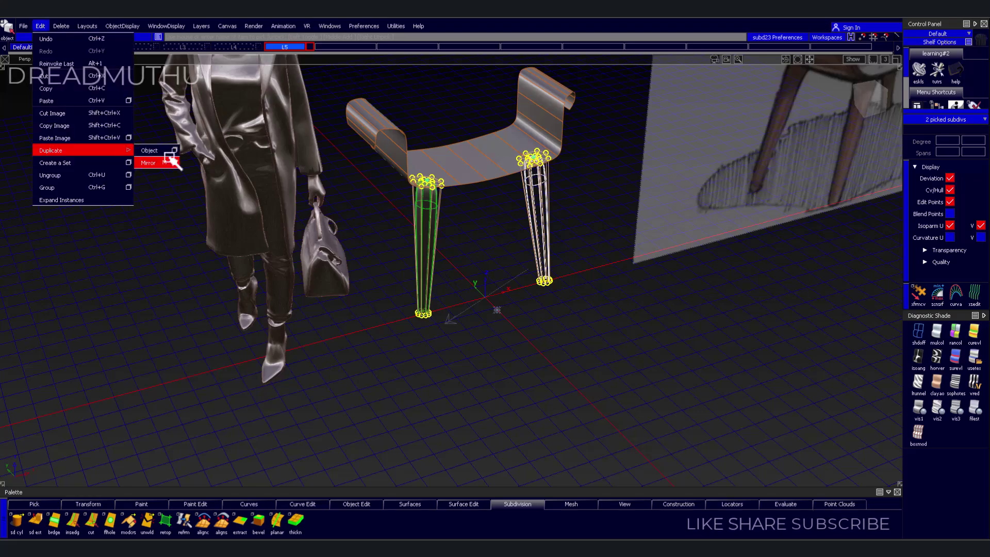
Mirror both legs and delete the extra leg copy
left_click(170, 161)
left_click(526, 316)
mouse_move(526, 316)
left_mouse_down("alt+shift")
mouse_move(681, 335)
mouse_move(411, 323)
mouse_move(530, 266)
left_mouse_up("alt+shift")
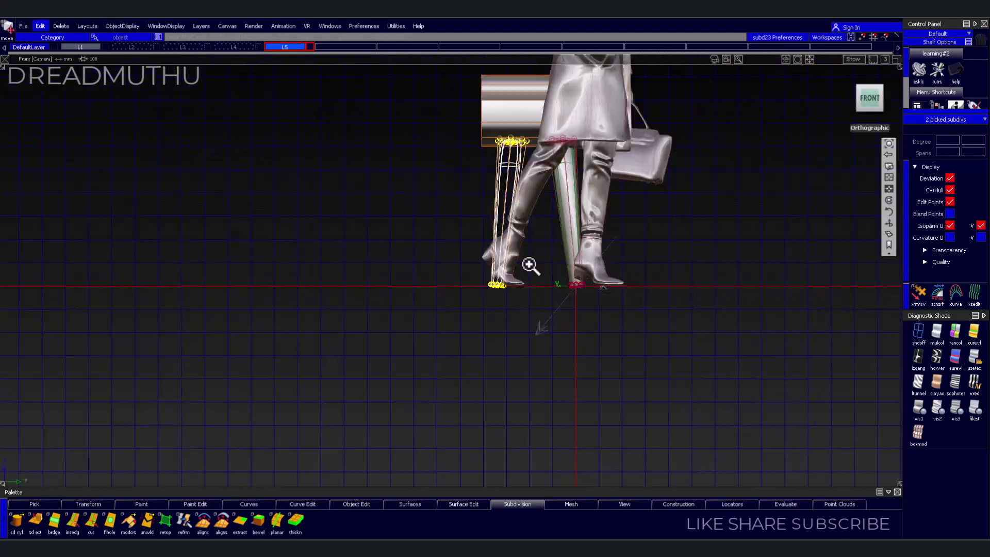
right_click_drag(530, 265, 511, 316, "alt+shift")
mouse_move(510, 316)
left_mouse_down("alt+shift")
mouse_move(446, 225)
mouse_move(464, 108)
mouse_move(619, 144)
left_mouse_up("alt+shift")
left_click(618, 416)
key("Delete")
Move the second mounting ring's CVs and align them to the seat underside
left_click_drag(256, 120, 360, 238)
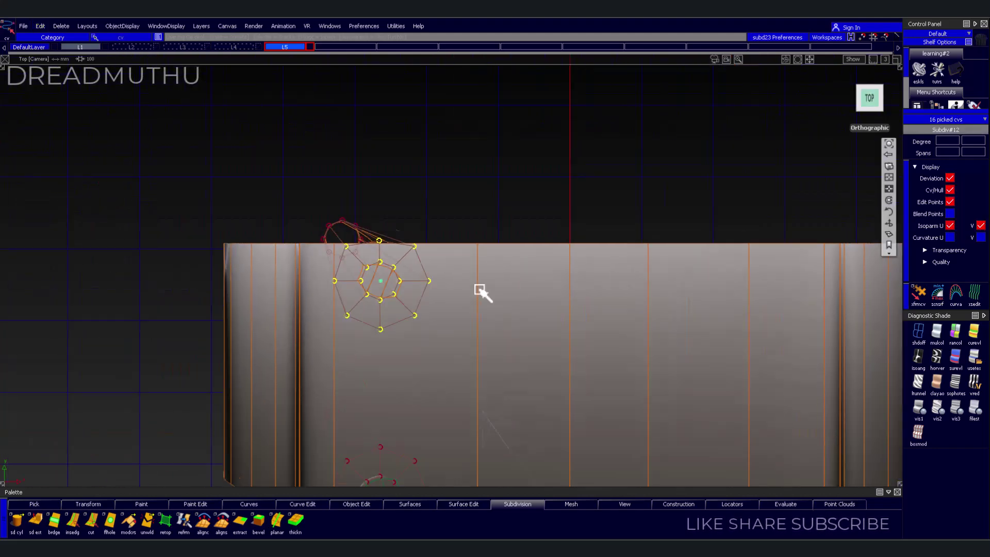
left_click_drag(419, 196, 417, 149, "ctrl+shift")
left_click_drag(288, 176, 368, 178, "alt+shift")
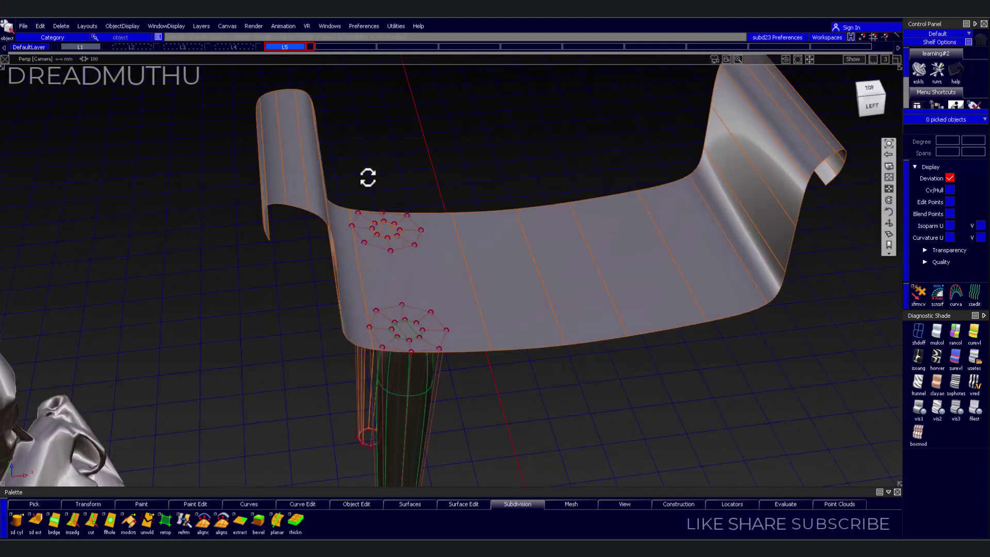
mouse_move(452, 221)
left_mouse_down("alt+shift")
mouse_move(220, 375)
mouse_move(453, 364)
mouse_move(238, 341)
left_mouse_up("alt+shift")
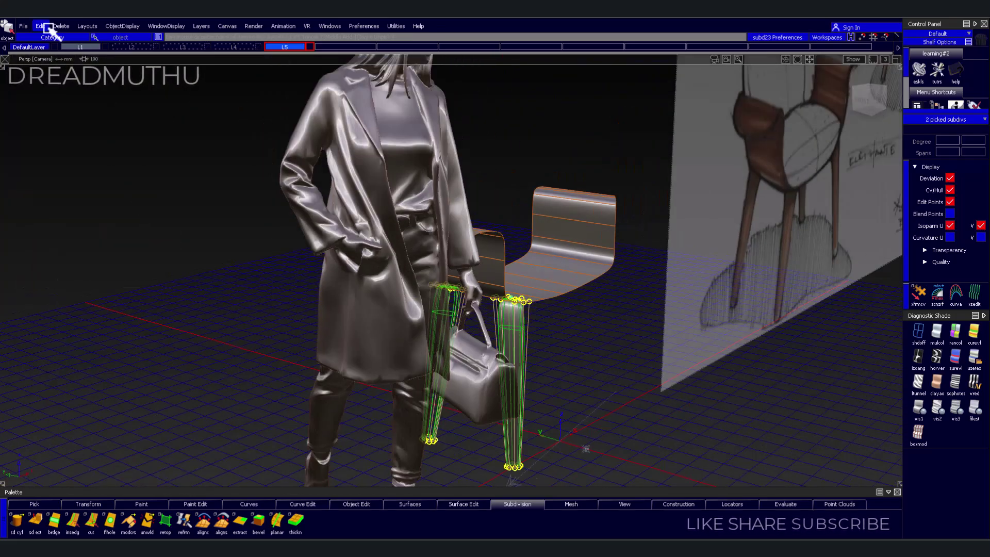
Mirror the two legs to the other side to get four legs
left_click(40, 26)
left_click(175, 170)
left_click(479, 316)
mouse_move(559, 325)
left_mouse_down("alt+shift")
mouse_move(376, 283)
mouse_move(482, 366)
left_mouse_up("alt+shift")
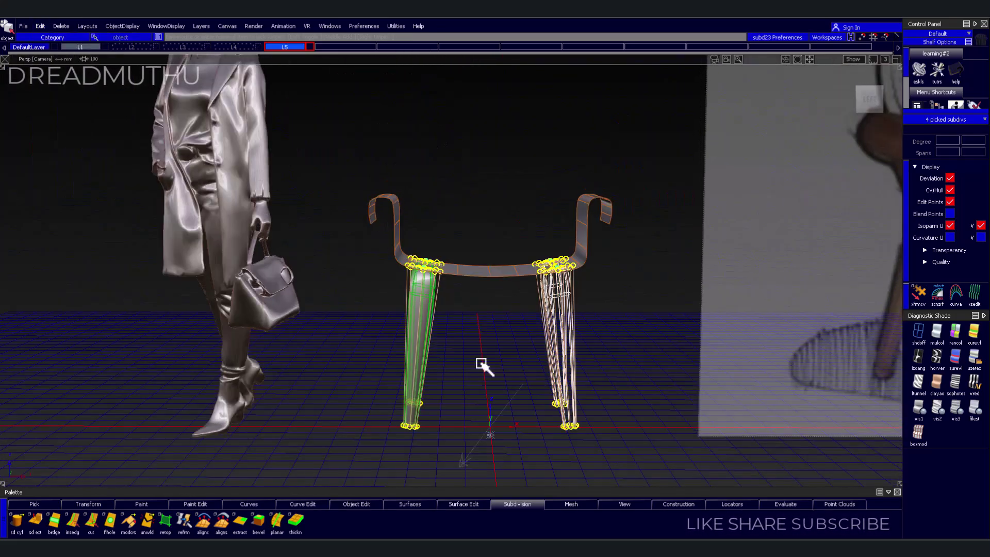
scroll(481, 364, "up", 3)
Show the leg as its faceted cage and extrude its bottom edge loop
left_click_drag(471, 323, 442, 299, "alt+shift")
key("1")
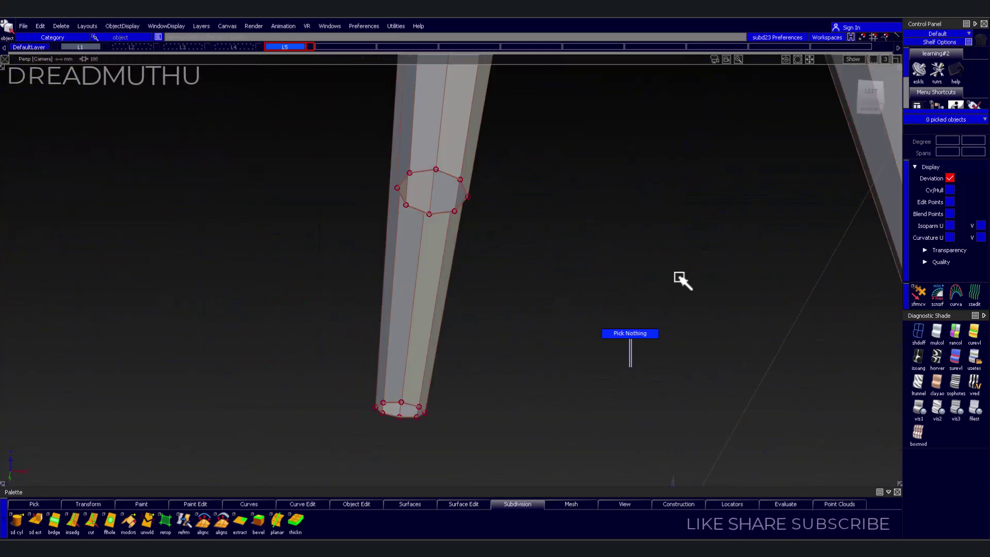
key("e")
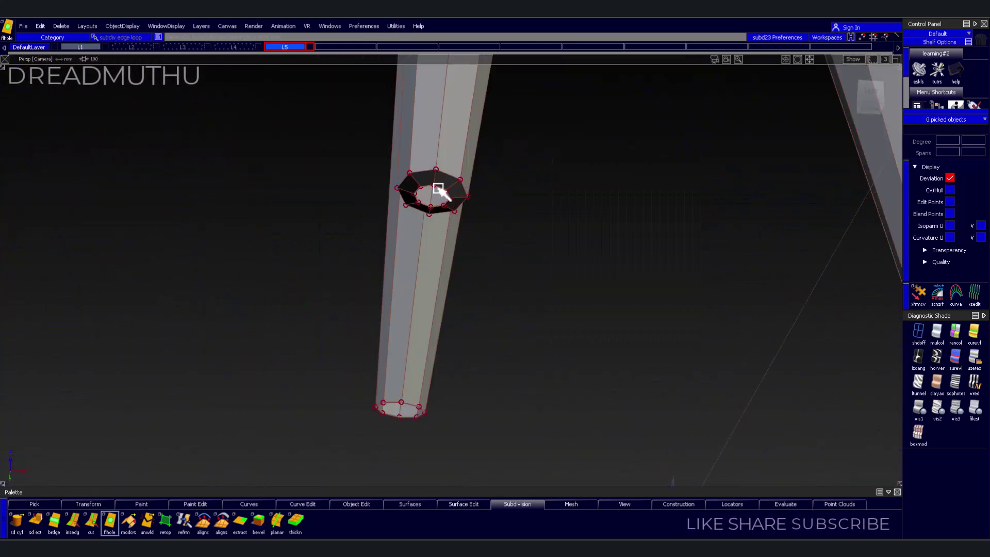
mouse_move(440, 190)
left_mouse_down("alt+shift")
mouse_move(500, 381)
mouse_move(414, 275)
left_mouse_up("alt+shift")
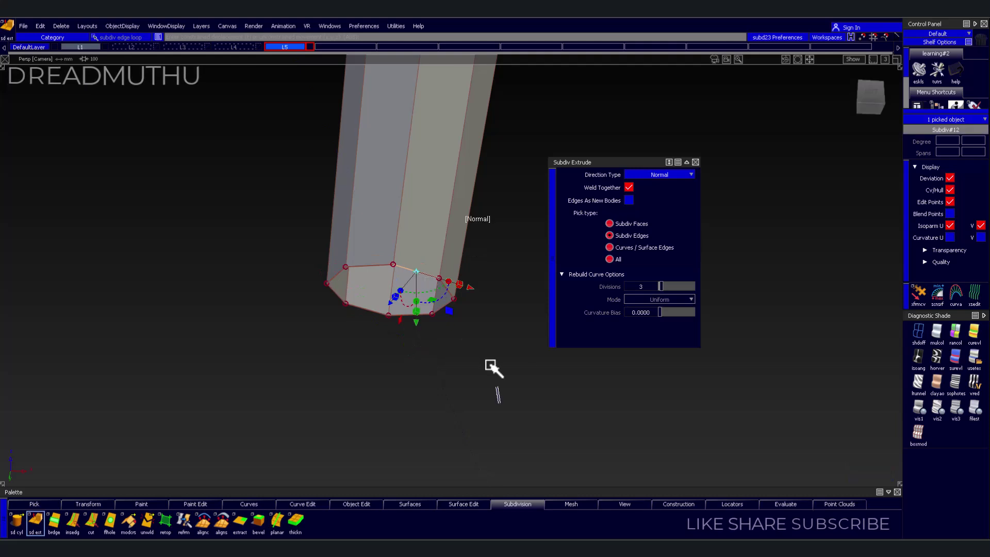
left_click(433, 315)
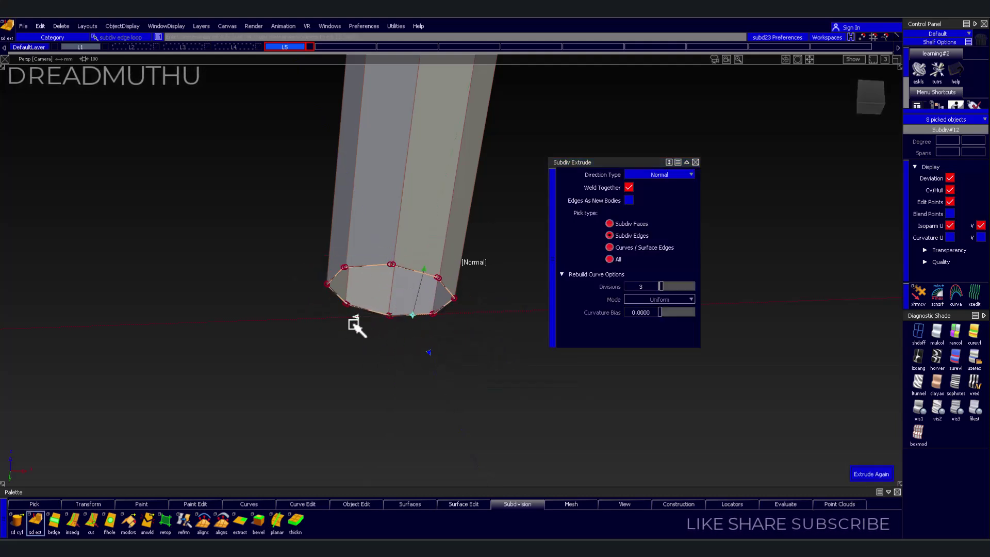
mouse_move(492, 407)
left_mouse_down("alt+shift")
mouse_move(380, 283)
mouse_move(415, 294)
mouse_move(428, 283)
left_mouse_up("alt+shift")
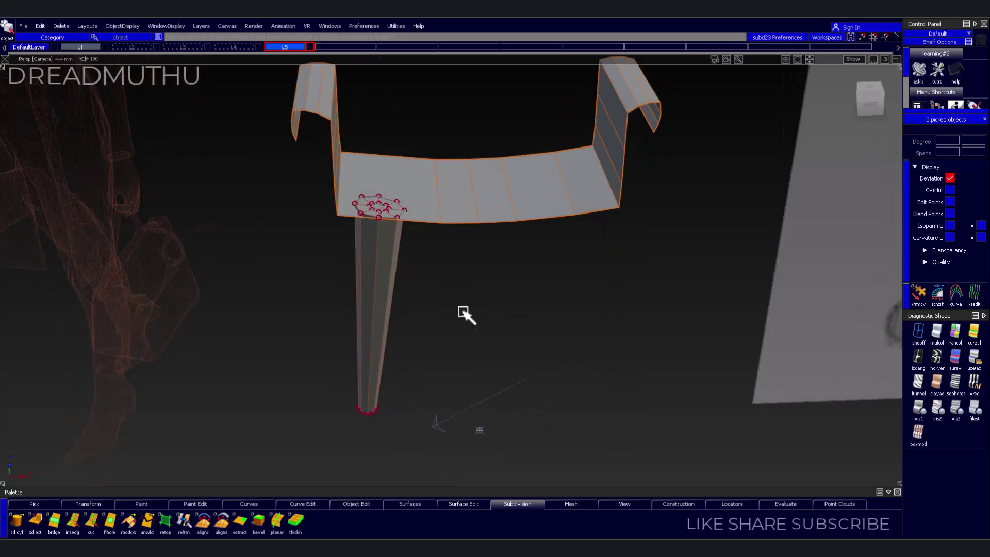
Mirror the tapered leg once more and select the legs' control points
left_click(196, 150)
left_click(552, 316)
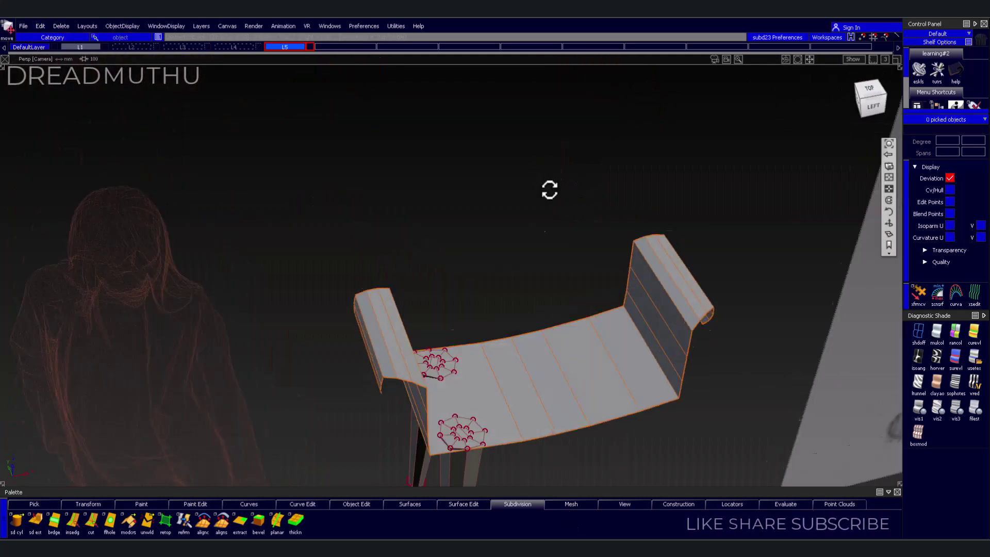
left_click_drag(401, 303, 505, 377)
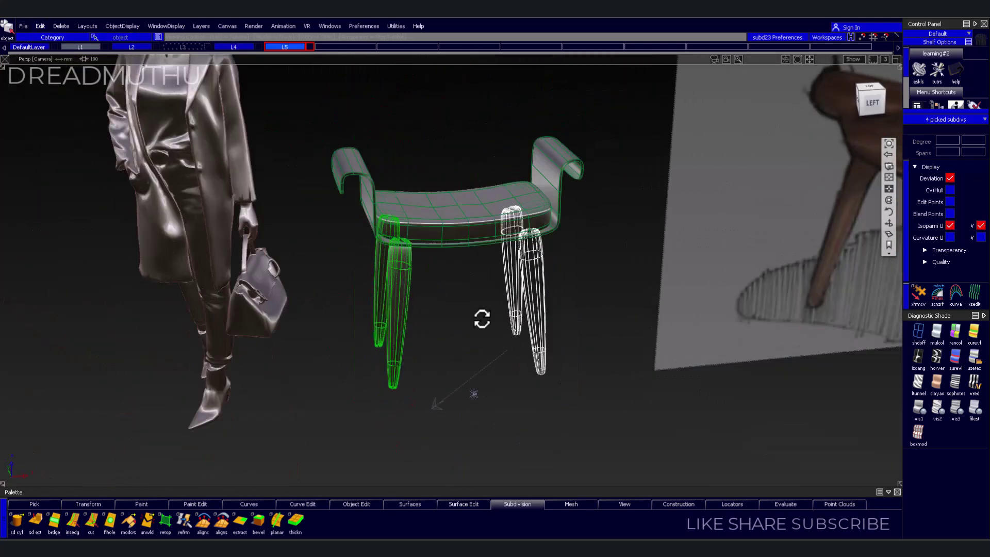
Delete the crease edge loop at the chair back's corner so it rounds smoothly
left_click_drag(425, 291, 221, 236, "alt+shift")
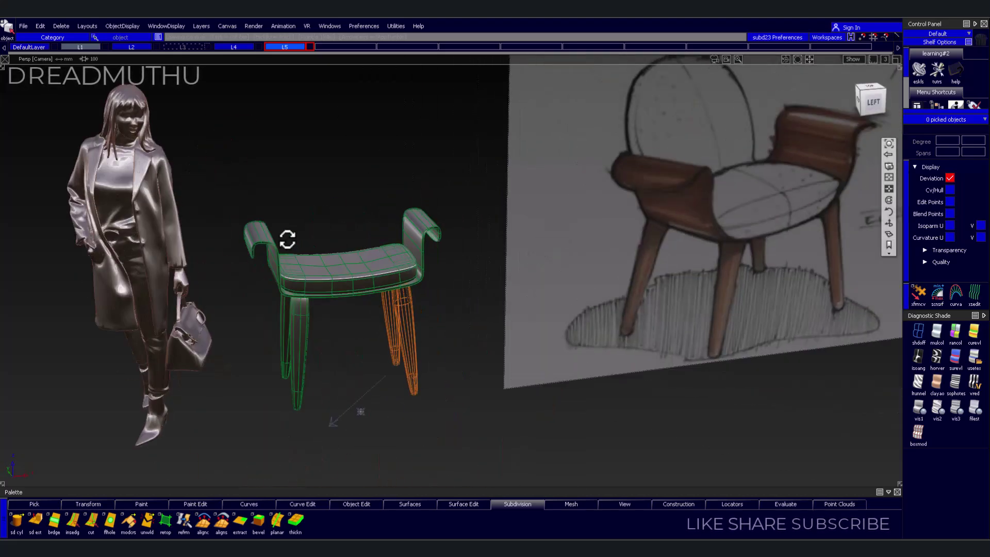
left_click_drag(408, 384, 531, 267, "alt+shift")
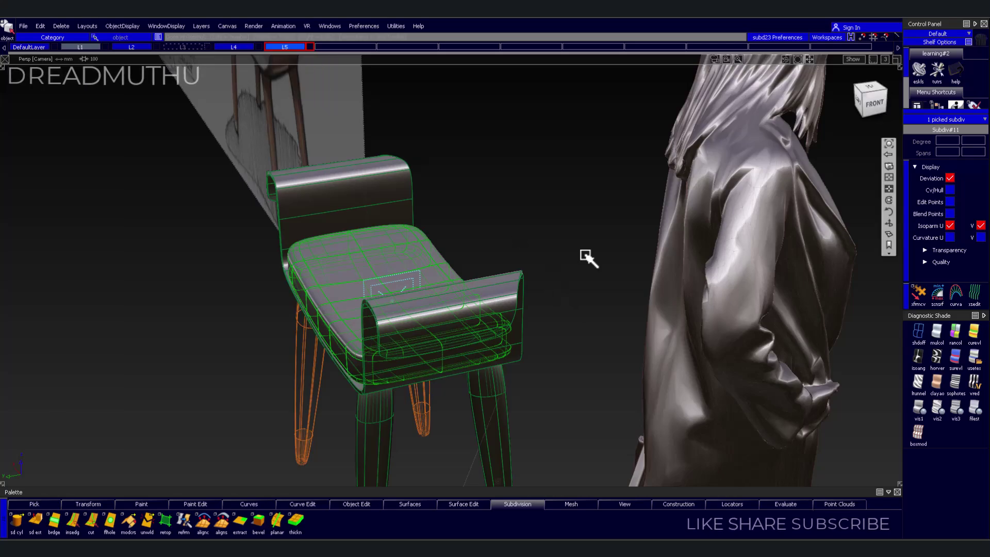
left_click_drag(588, 258, 452, 328, "alt+shift")
mouse_move(557, 299)
left_mouse_down("alt+shift")
mouse_move(592, 254)
mouse_move(550, 398)
mouse_move(619, 243)
left_mouse_up("alt+shift")
left_click_drag(363, 235, 243, 238, "alt+shift")
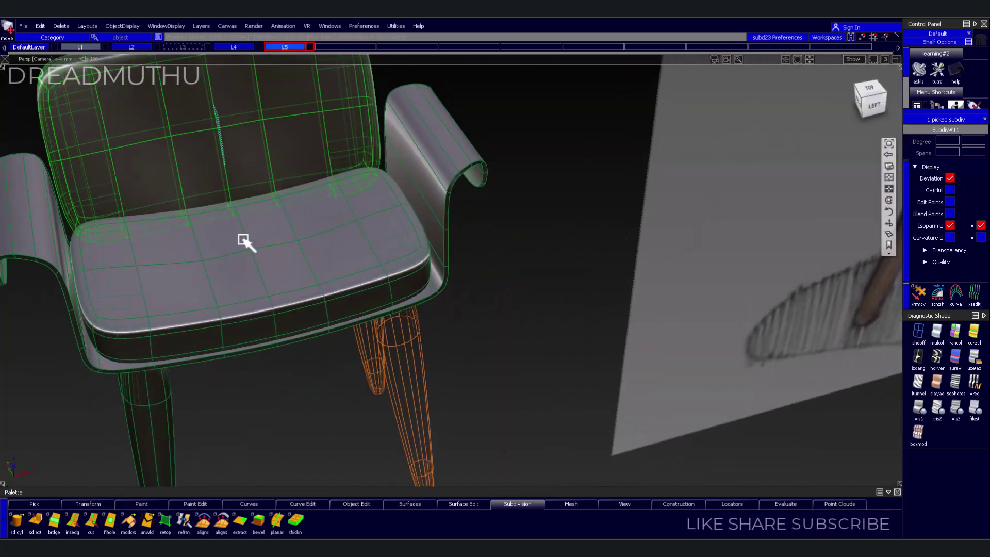
mouse_move(243, 238)
right_mouse_down("alt+shift")
mouse_move(475, 316)
mouse_move(504, 290)
mouse_move(398, 315)
right_mouse_up("alt+shift")
left_click_drag(397, 315, 513, 278, "alt+shift")
mouse_move(513, 278)
right_mouse_down("alt+shift")
mouse_move(545, 256)
mouse_move(471, 289)
right_mouse_up("alt+shift")
left_click(470, 289)
key("Delete")
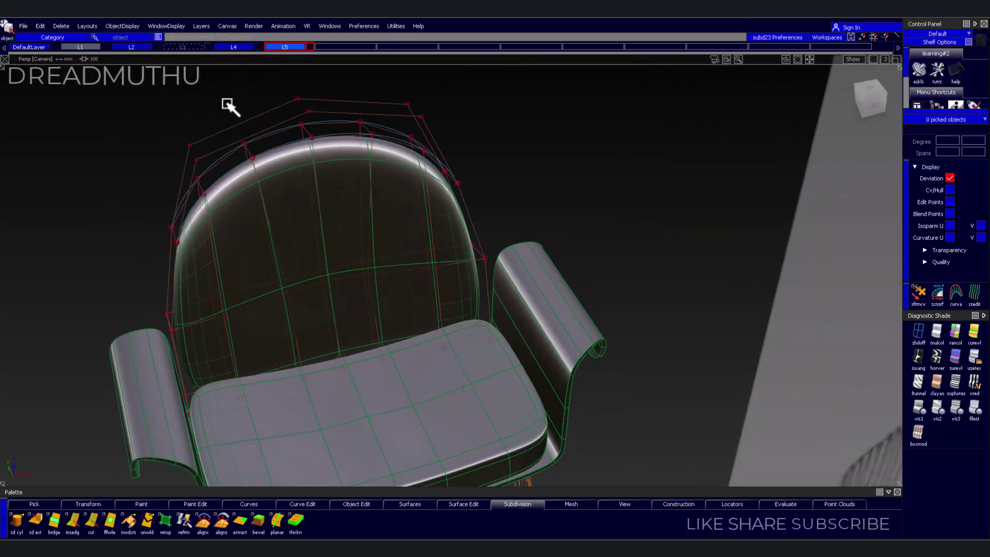
Review the rounded chair from front and side, then hide the chair body layer
mouse_move(354, 335)
left_mouse_down("alt+shift")
mouse_move(416, 261)
mouse_move(402, 258)
left_mouse_up("alt+shift")
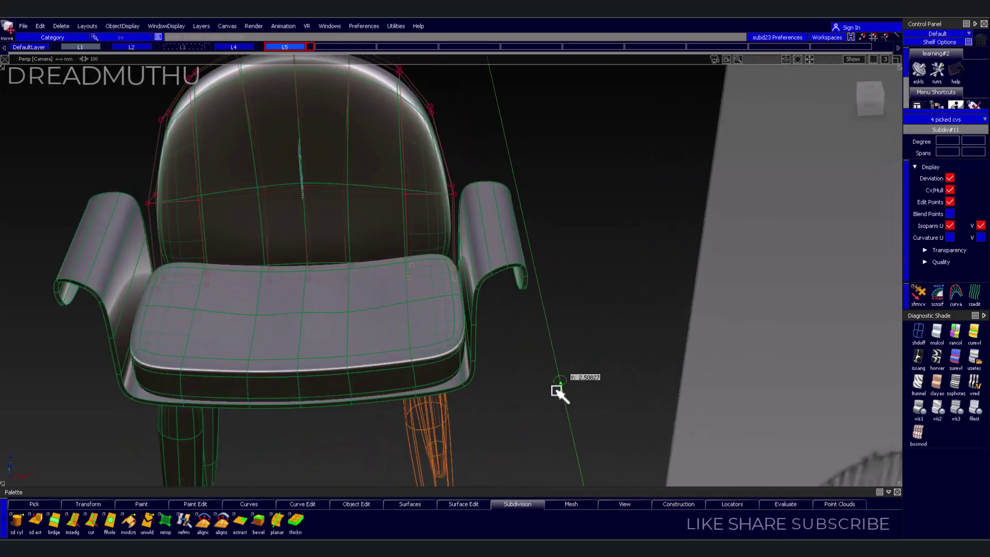
mouse_move(549, 393)
left_mouse_down("alt+shift")
mouse_move(541, 272)
mouse_move(672, 190)
mouse_move(310, 223)
mouse_move(251, 418)
mouse_move(279, 325)
mouse_move(477, 340)
left_mouse_up("alt+shift")
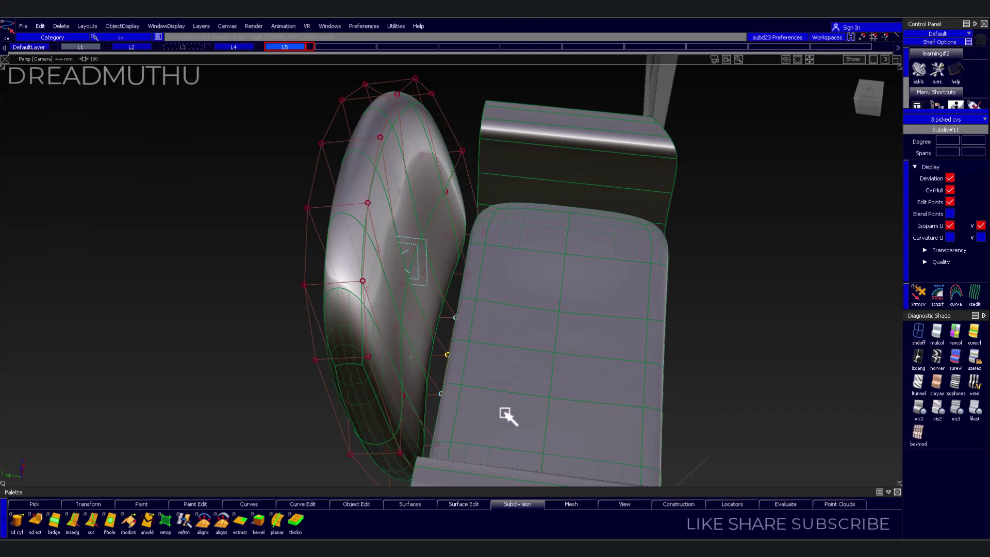
mouse_move(514, 375)
left_mouse_down("alt+shift")
mouse_move(535, 375)
mouse_move(453, 435)
mouse_move(504, 332)
left_mouse_up("alt+shift")
right_click_drag(504, 332, 575, 331, "alt+shift")
mouse_move(576, 330)
left_mouse_down("alt+shift")
mouse_move(531, 195)
mouse_move(482, 202)
mouse_move(407, 279)
mouse_move(328, 296)
mouse_move(427, 254)
mouse_move(442, 222)
left_mouse_up("alt+shift")
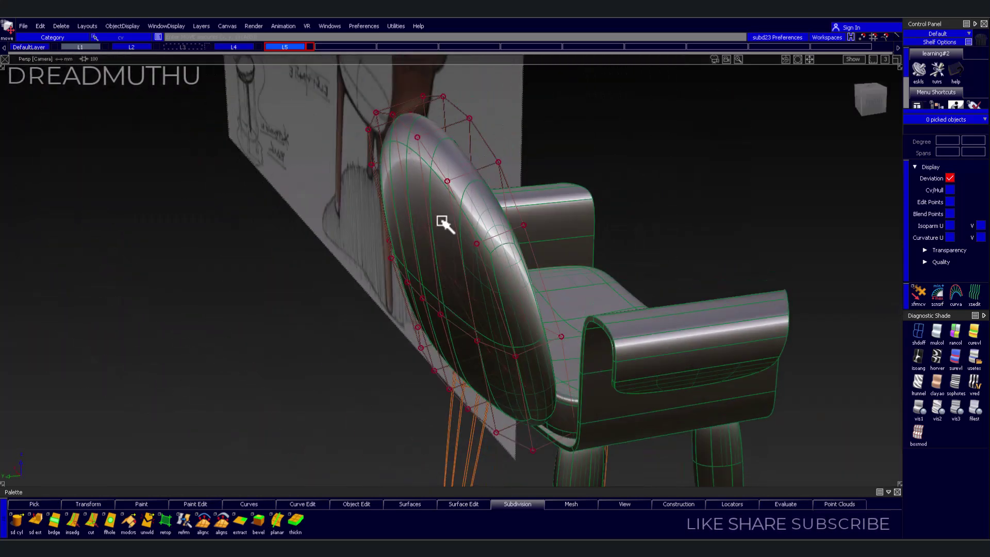
left_click(233, 47)
Hide the second chair body layer and select the backrest panel's faces
left_click(311, 46)
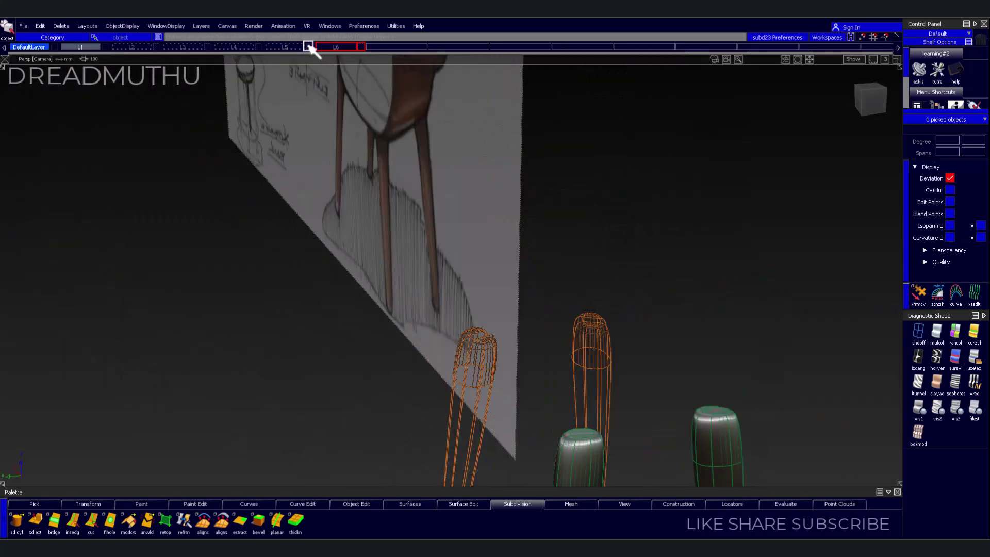
left_click_drag(475, 195, 636, 361, "alt+shift")
left_click_drag(249, 48, 550, 334, "alt+shift")
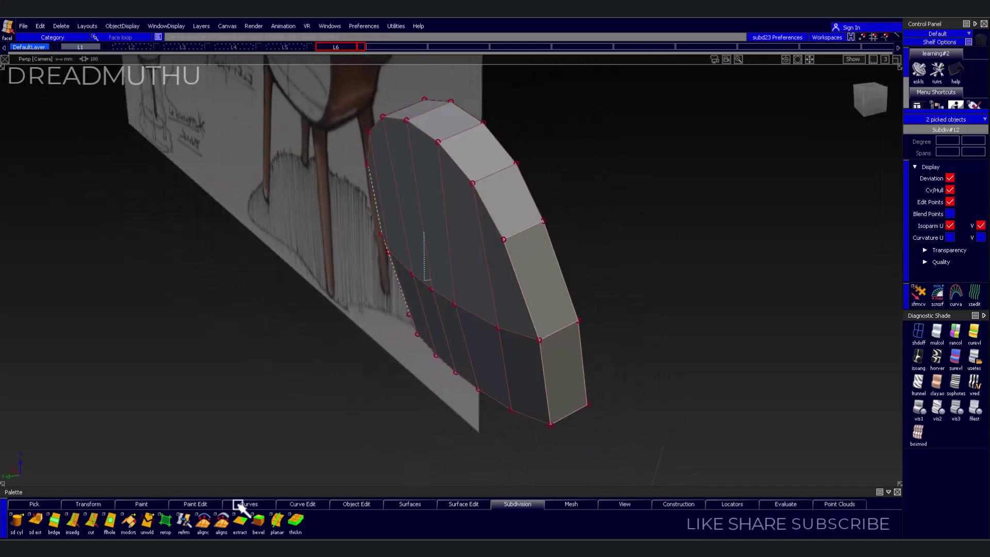
mouse_move(372, 330)
left_mouse_down("alt+shift")
mouse_move(506, 254)
mouse_move(615, 340)
left_mouse_up("alt+shift")
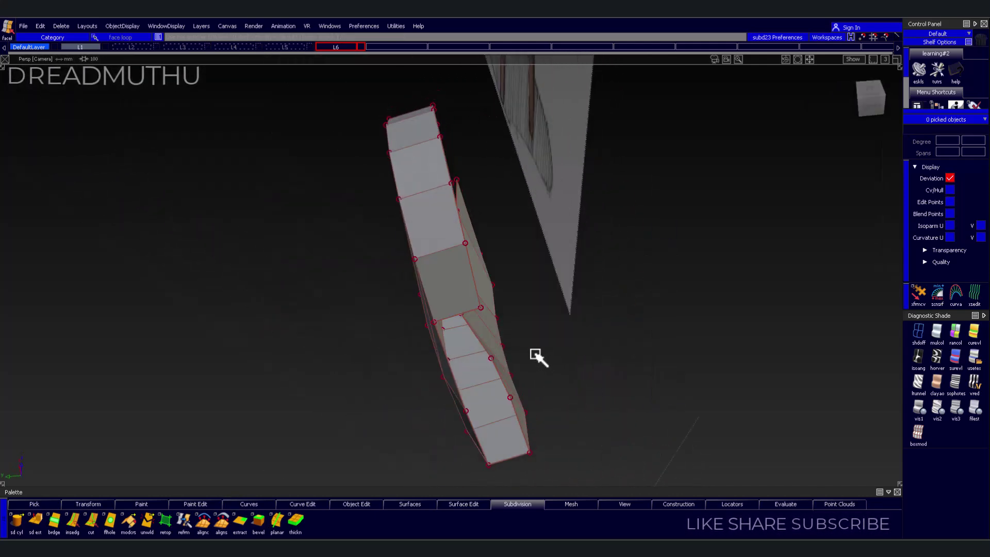
mouse_move(537, 356)
left_mouse_down("alt+shift")
mouse_move(557, 301)
mouse_move(603, 361)
left_mouse_up("alt+shift")
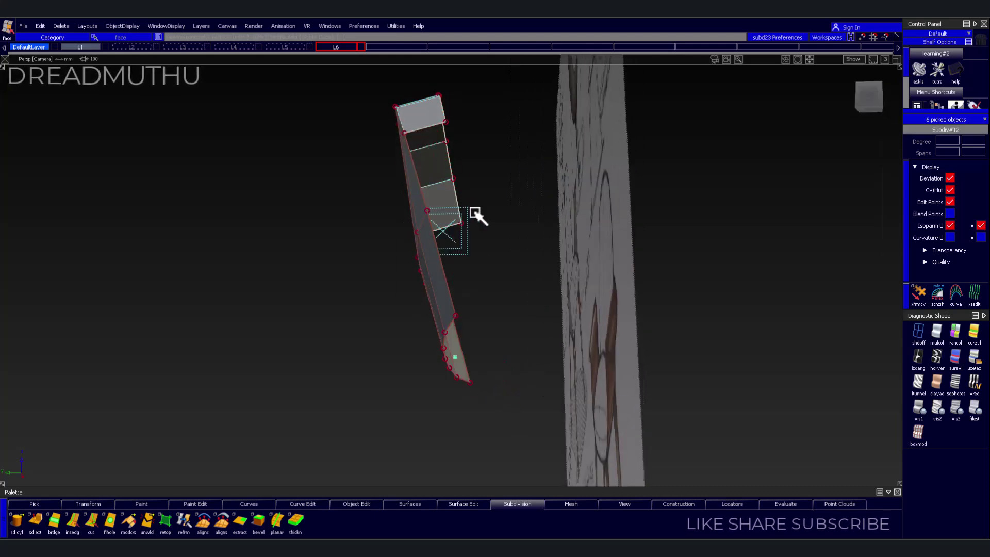
mouse_move(475, 213)
left_mouse_down("alt+shift")
mouse_move(522, 307)
mouse_move(608, 380)
left_mouse_up("alt+shift")
Thicken the backrest panel with thickn at distance 100 and show the legs layer again
left_click(296, 520)
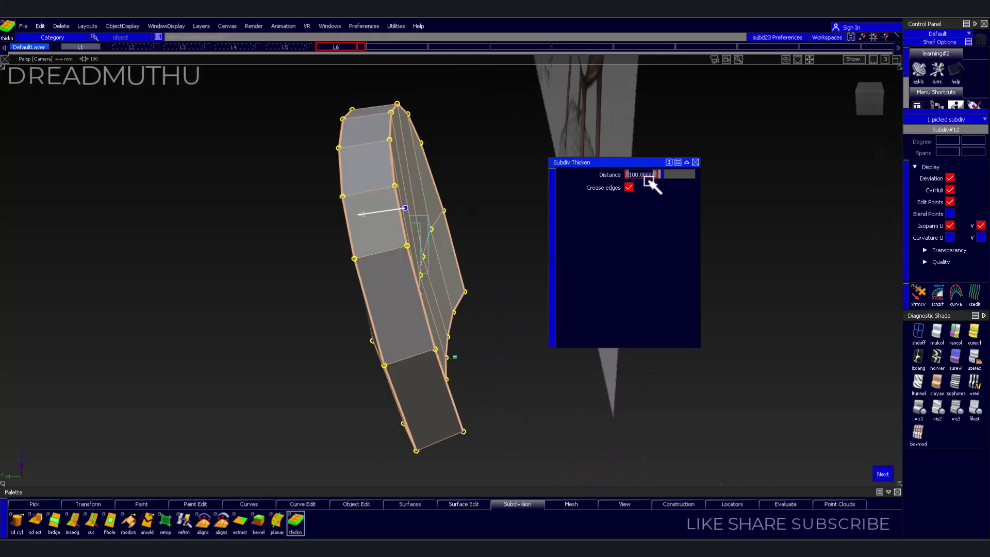
key("Return")
left_click(515, 358)
mouse_move(515, 358)
left_mouse_down("alt+shift")
mouse_move(477, 270)
mouse_move(529, 292)
mouse_move(509, 159)
mouse_move(568, 181)
mouse_move(563, 192)
left_mouse_up("alt+shift")
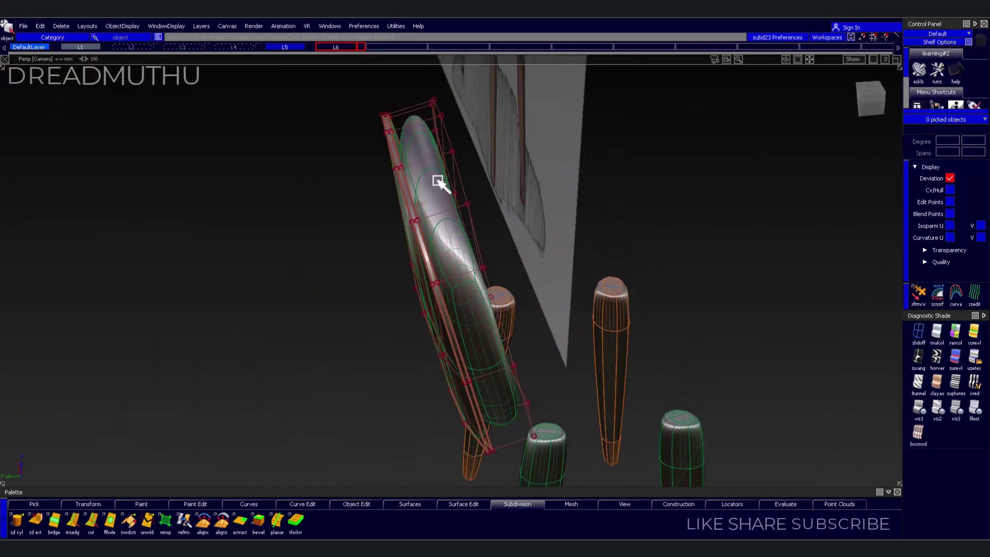
mouse_move(437, 182)
right_mouse_down("alt+shift")
mouse_move(678, 234)
mouse_move(550, 256)
right_mouse_up("alt+shift")
left_click_drag(550, 256, 466, 216, "alt+shift")
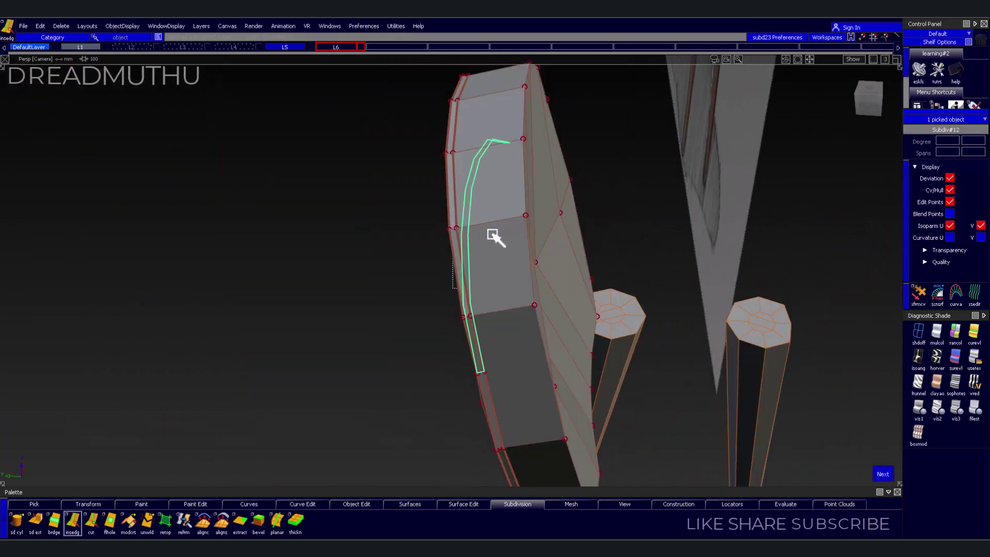
Add an edge loop near the panel's rim with insedg and select the armrest frame
left_click_drag(498, 157, 527, 207, "alt+shift")
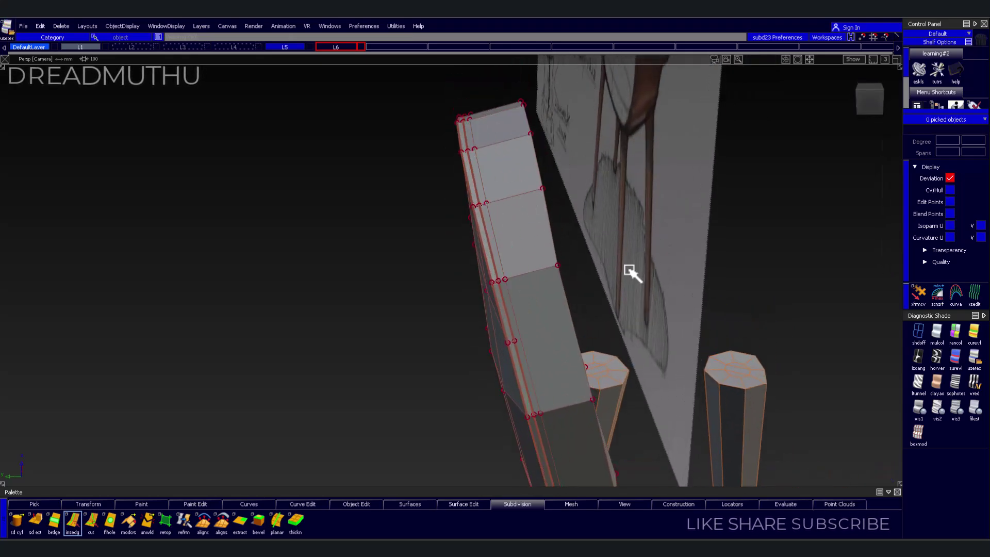
mouse_move(630, 272)
left_mouse_down("alt+shift")
mouse_move(327, 234)
mouse_move(638, 215)
mouse_move(605, 156)
mouse_move(600, 292)
left_mouse_up("alt+shift")
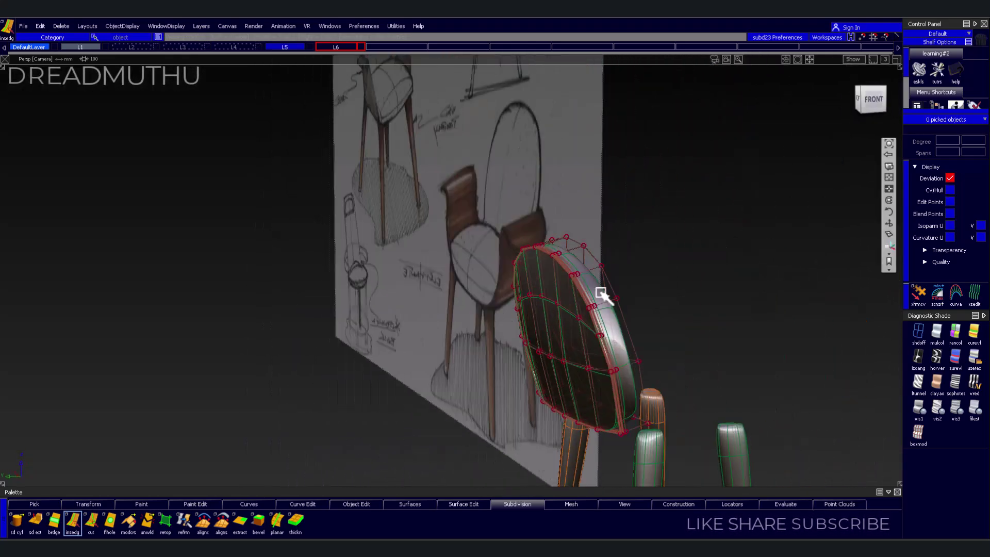
mouse_move(310, 180)
left_mouse_down("alt+shift")
mouse_move(456, 243)
mouse_move(672, 444)
left_mouse_up("alt+shift")
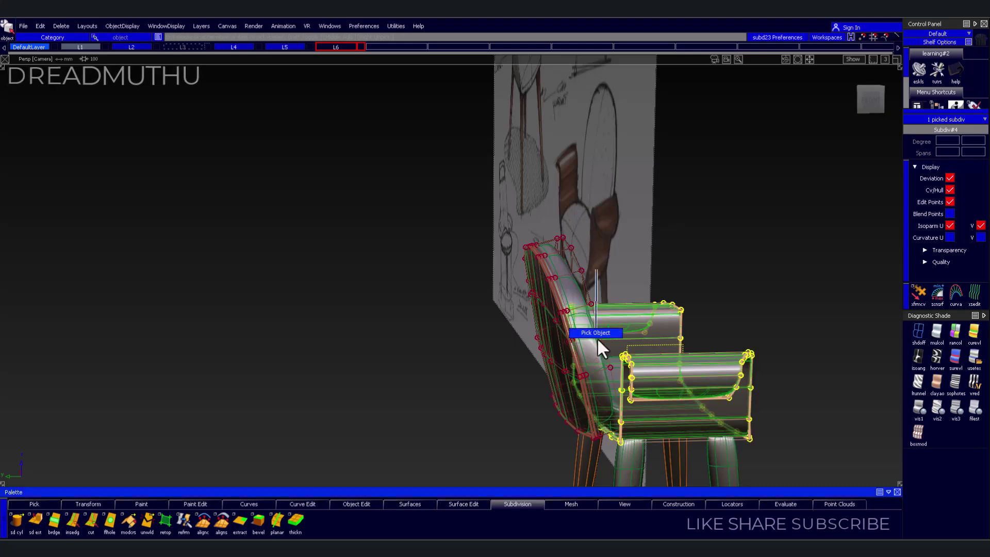
left_click(580, 304)
scroll(581, 286, "up", 3)
In Front view, move the armrest frame's back CVs in Y and try the draft surface type
left_click(869, 98)
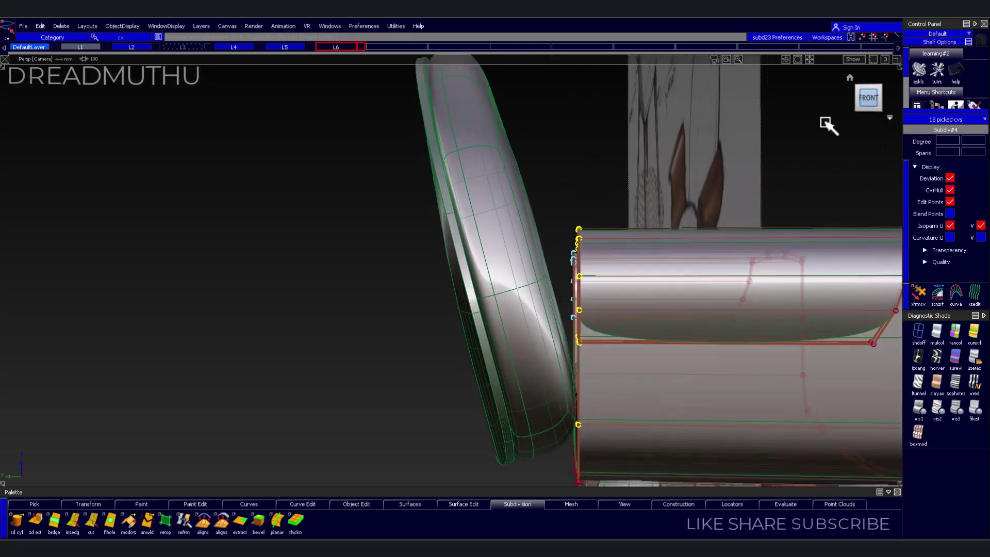
middle_click_drag(614, 165, 617, 165)
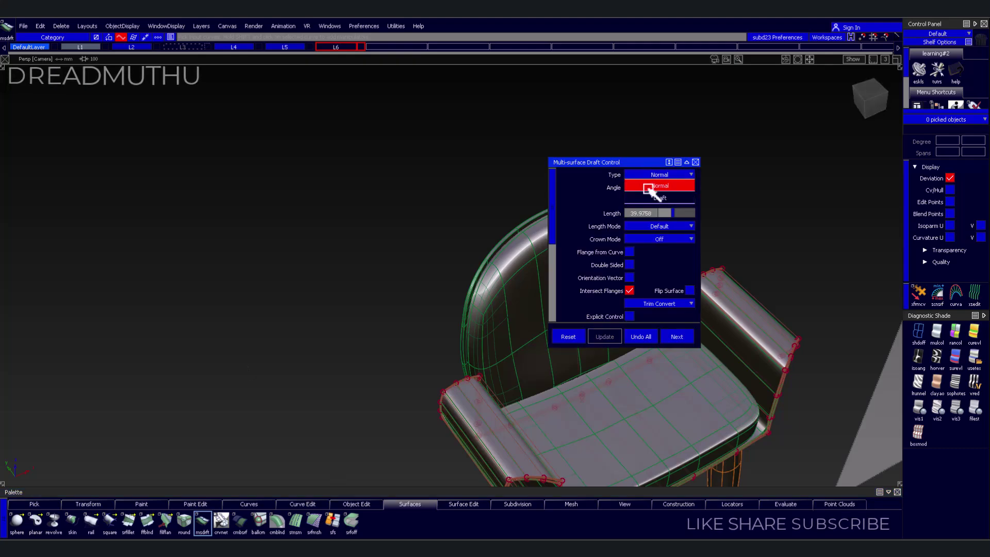
mouse_move(431, 383)
left_mouse_down("alt+shift")
mouse_move(557, 365)
mouse_move(356, 384)
left_mouse_up("alt+shift")
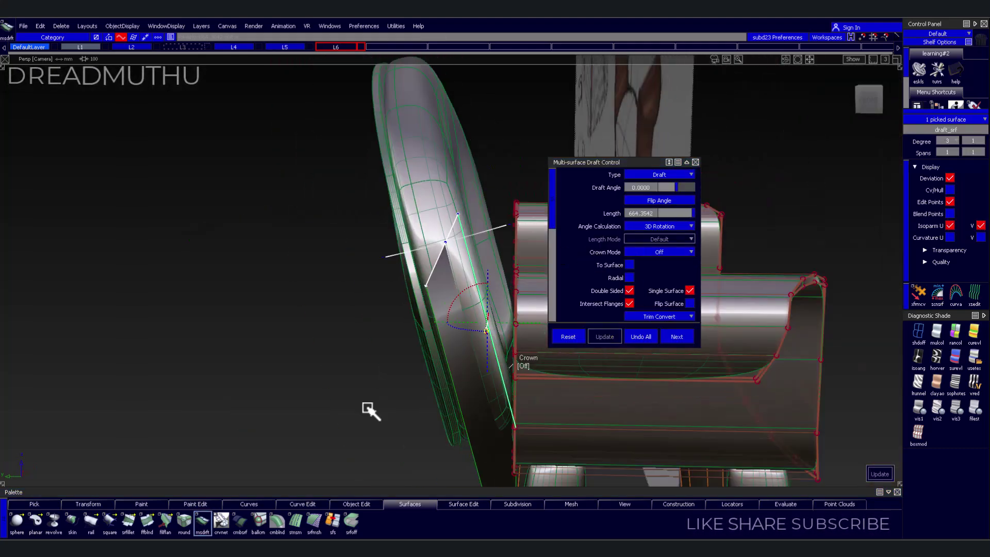
Close the draft surface options and pick the seat beneath the armrest
left_click_drag(366, 409, 413, 352, "alt+shift")
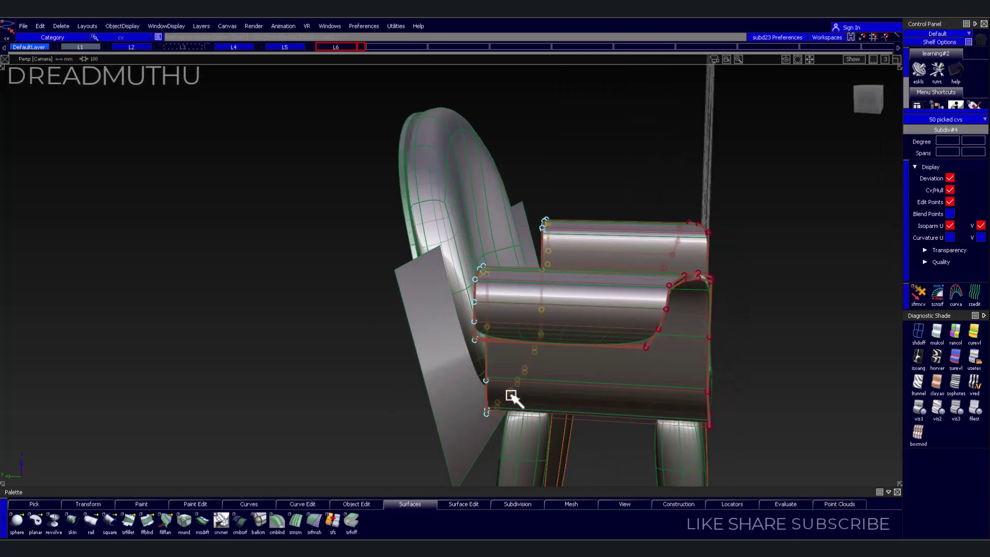
left_click(851, 477)
mouse_move(796, 320)
left_mouse_down("alt+shift")
mouse_move(236, 281)
mouse_move(274, 150)
mouse_move(523, 187)
mouse_move(475, 279)
mouse_move(468, 274)
mouse_move(405, 369)
mouse_move(589, 233)
mouse_move(553, 310)
left_mouse_up("alt+shift")
right_click_drag(552, 309, 495, 361, "alt+shift")
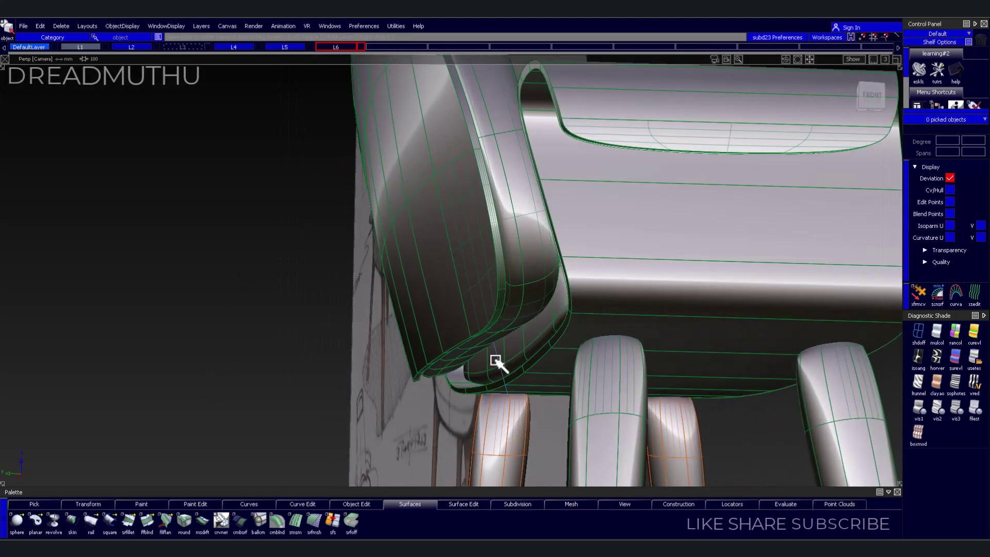
left_click(548, 399, "shift")
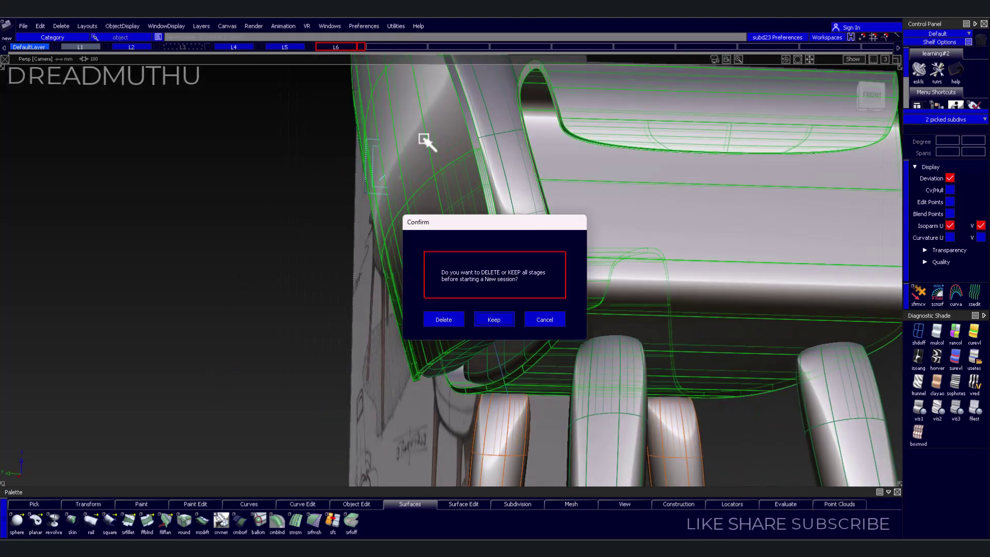
Create layer L7, make the chair on layer L2 visible again, and view its seat frame
left_click(367, 48)
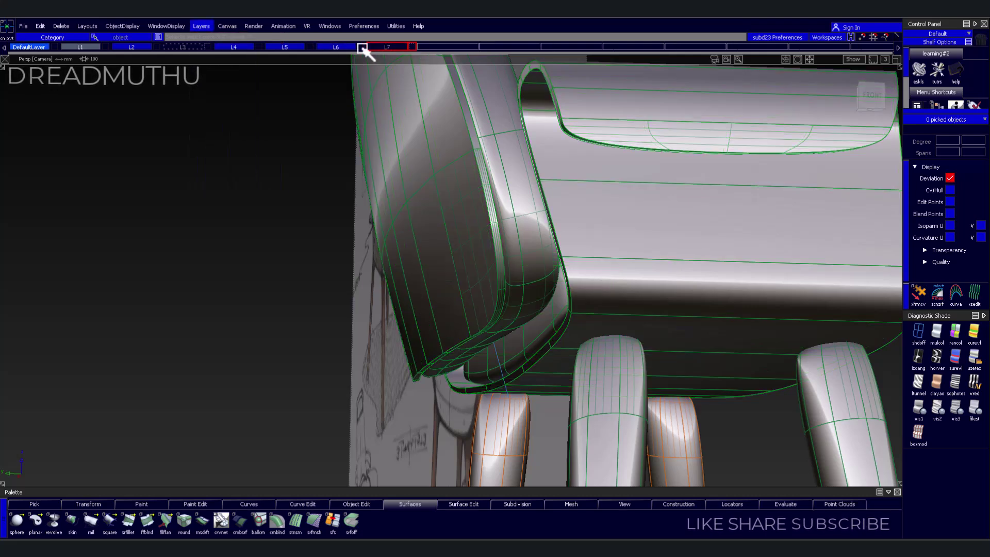
mouse_move(366, 48)
left_mouse_down("alt+shift")
mouse_move(210, 71)
mouse_move(547, 356)
left_mouse_up("alt+shift")
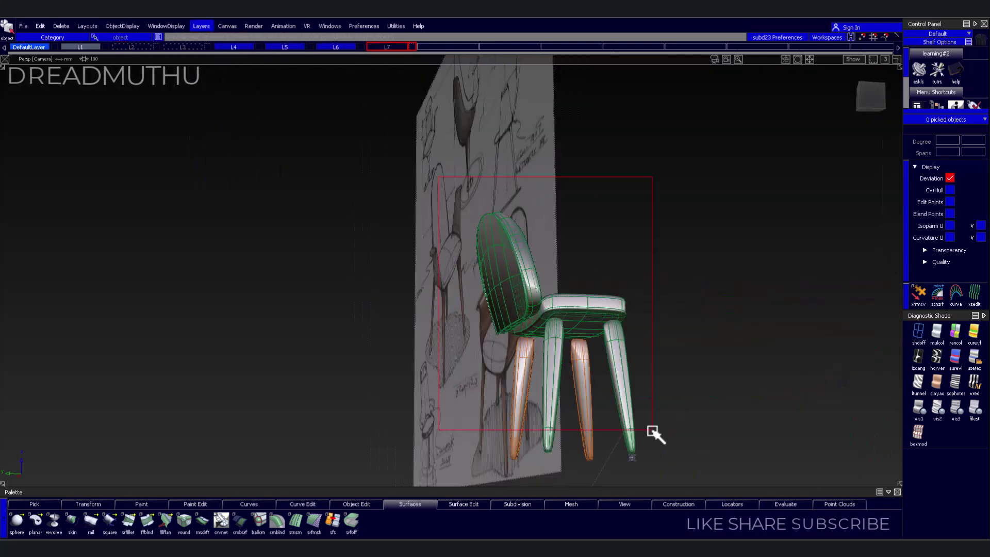
left_click(155, 47)
mouse_move(155, 47)
left_mouse_down("alt+shift")
mouse_move(365, 223)
mouse_move(687, 292)
mouse_move(444, 332)
left_mouse_up("alt+shift")
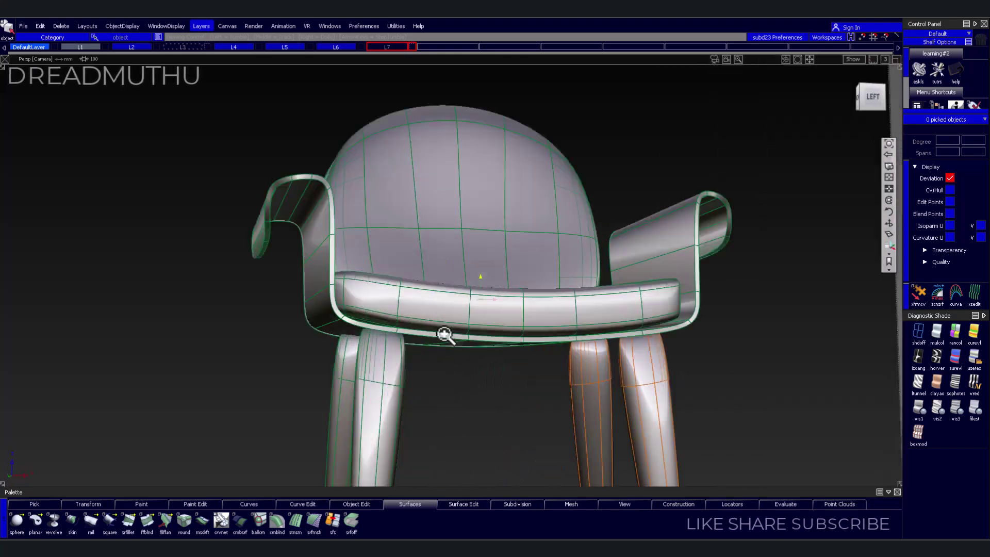
mouse_move(444, 332)
right_mouse_down("alt+shift")
mouse_move(422, 288)
mouse_move(541, 270)
right_mouse_up("alt+shift")
left_click_drag(541, 270, 165, 49, "alt+shift")
left_click(160, 47)
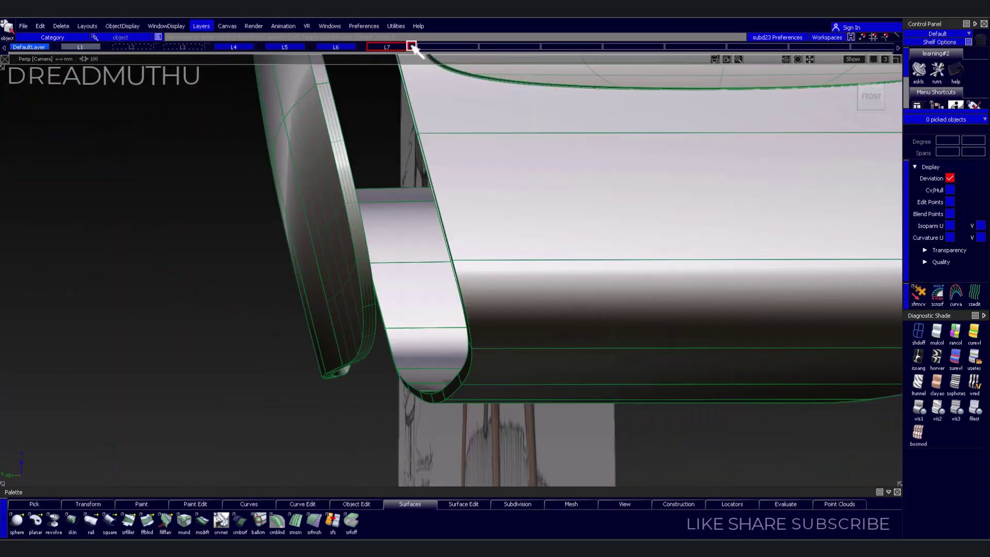
left_click_drag(413, 44, 473, 242, "alt+shift")
mouse_move(586, 387)
left_mouse_down("alt+shift")
mouse_move(603, 403)
mouse_move(515, 343)
mouse_move(511, 357)
left_mouse_up("alt+shift")
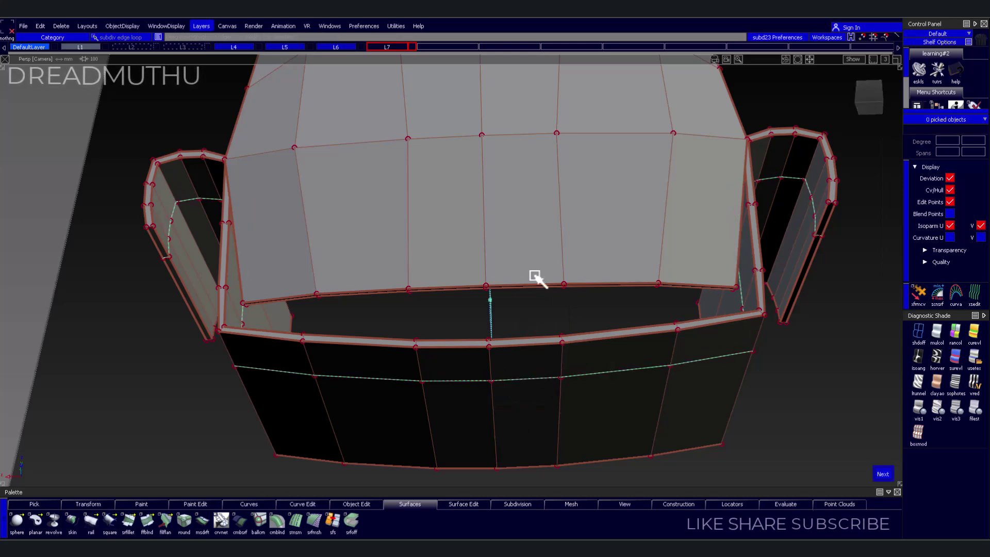
left_click(562, 209)
mouse_move(562, 208)
left_mouse_down("alt+shift")
mouse_move(519, 303)
mouse_move(446, 305)
mouse_move(517, 341)
left_mouse_up("alt+shift")
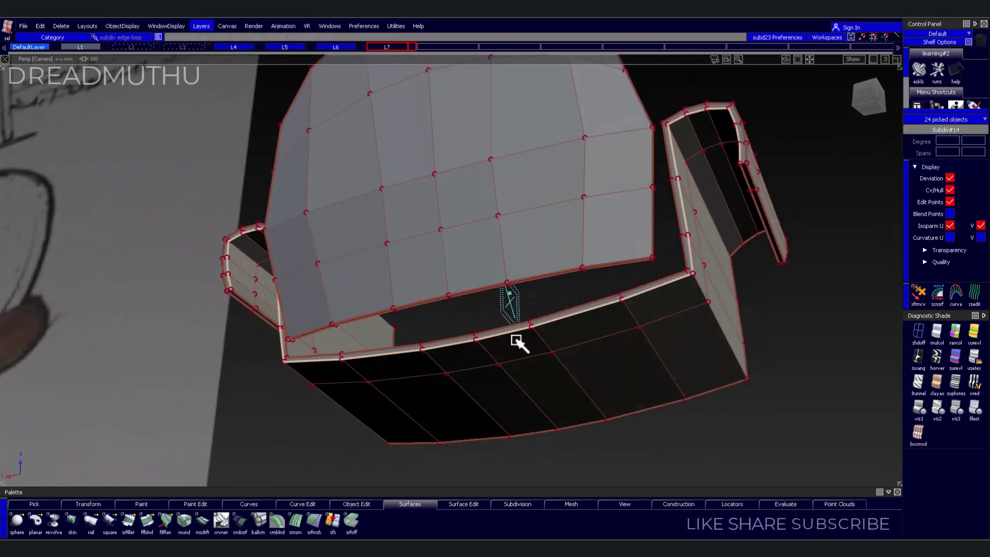
left_click(511, 267)
mouse_move(510, 267)
right_mouse_down("alt+shift")
mouse_move(531, 283)
mouse_move(512, 295)
mouse_move(519, 371)
mouse_move(454, 327)
mouse_move(497, 283)
right_mouse_up("alt+shift")
Pick the faces on the backrest underside and delete them
left_click(413, 281)
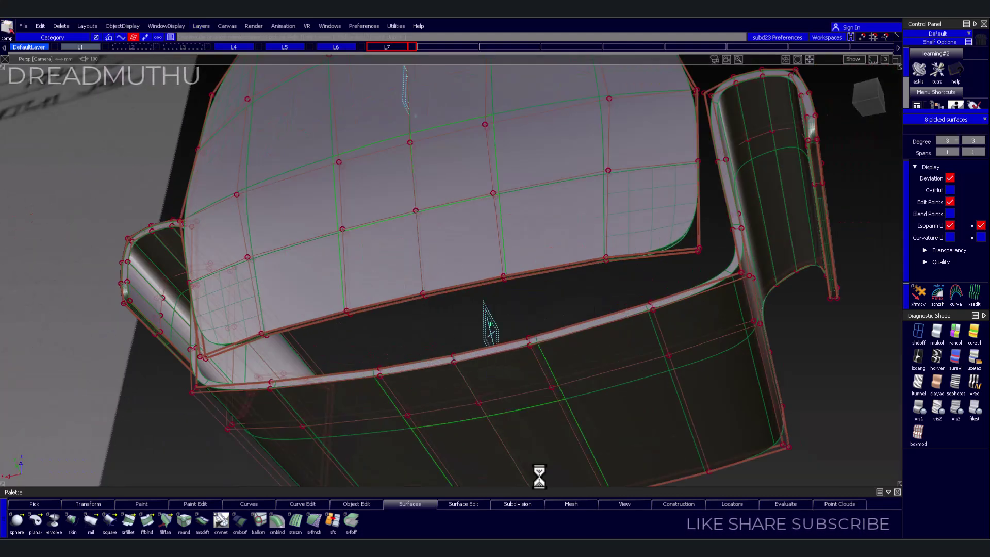
key("ctrl+shift+i")
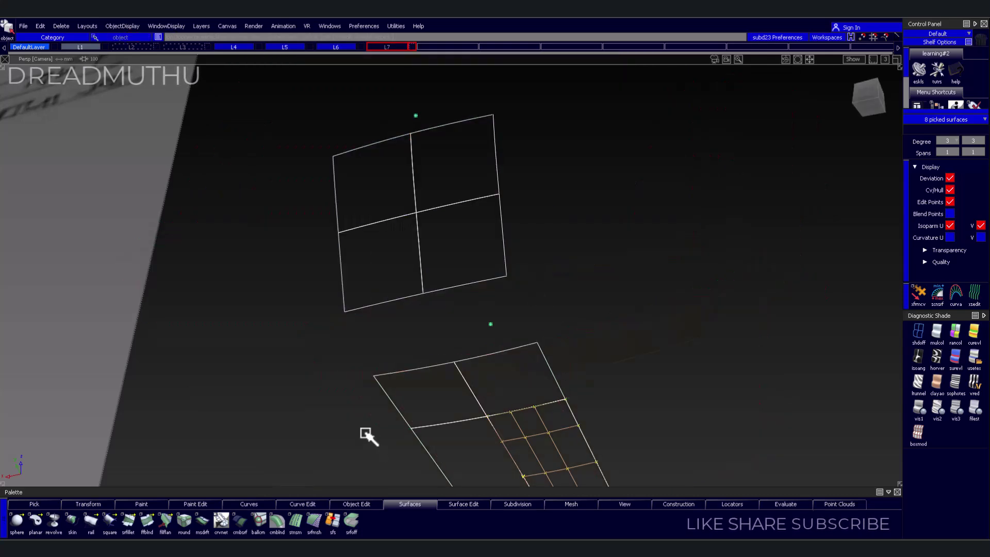
left_click(518, 278, "ctrl+shift")
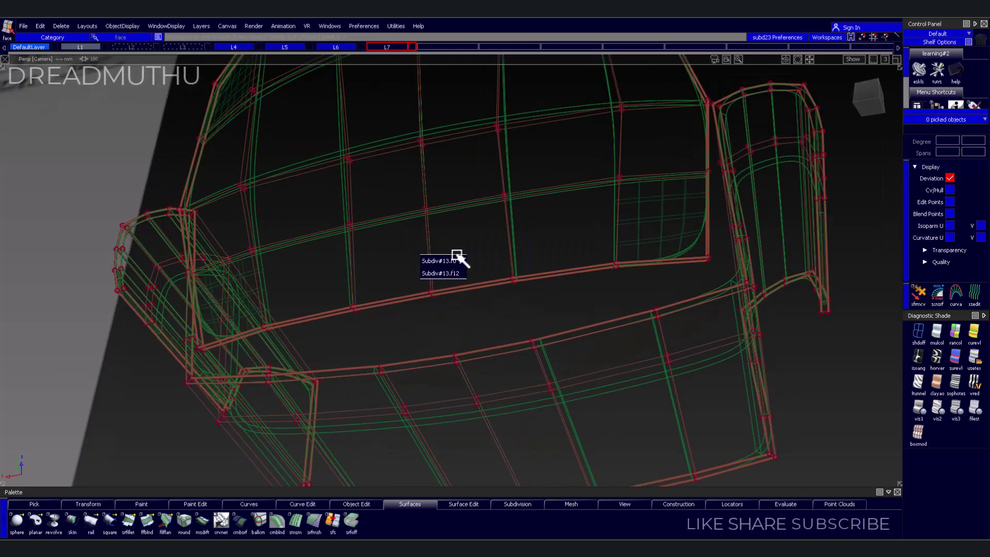
mouse_move(458, 256)
right_mouse_down("alt+shift")
mouse_move(464, 291)
mouse_move(469, 284)
right_mouse_up("alt+shift")
mouse_move(468, 283)
left_mouse_down("alt+shift")
mouse_move(415, 354)
mouse_move(545, 408)
left_mouse_up("alt+shift")
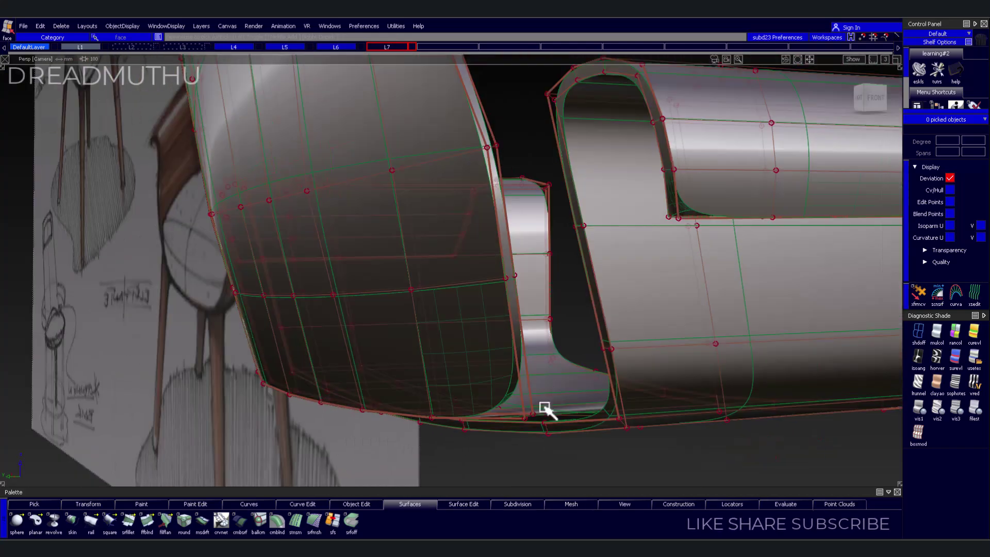
mouse_move(552, 333)
left_mouse_down("alt+shift")
mouse_move(420, 338)
mouse_move(559, 394)
mouse_move(600, 278)
mouse_move(557, 256)
left_mouse_up("alt+shift")
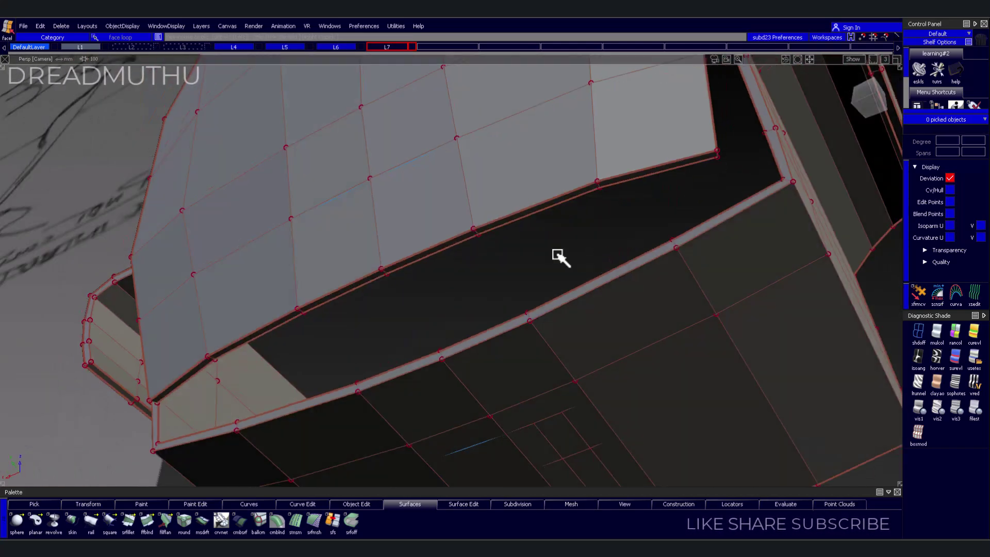
left_click_drag(432, 344, 460, 344, "alt+shift")
left_click_drag(460, 344, 420, 331, "ctrl+shift")
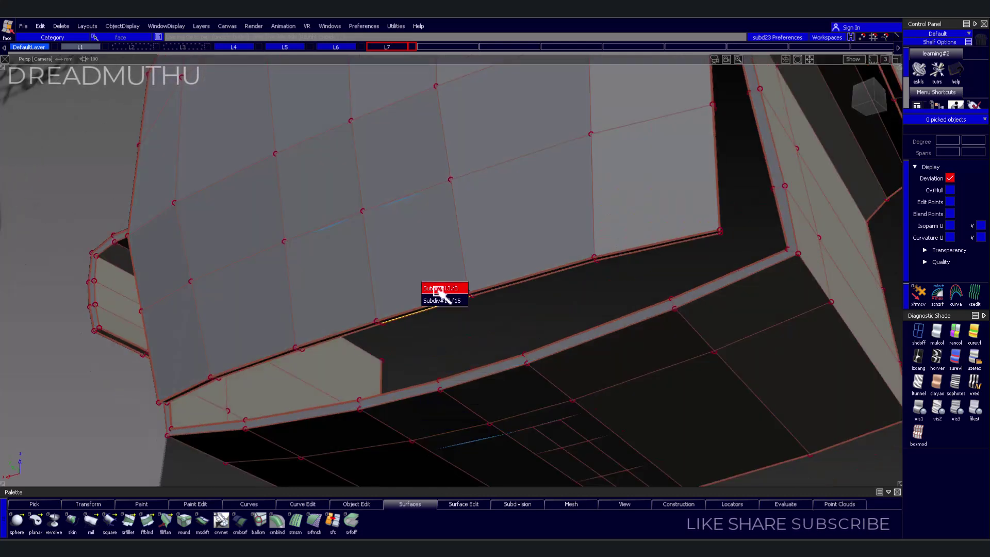
key("Delete")
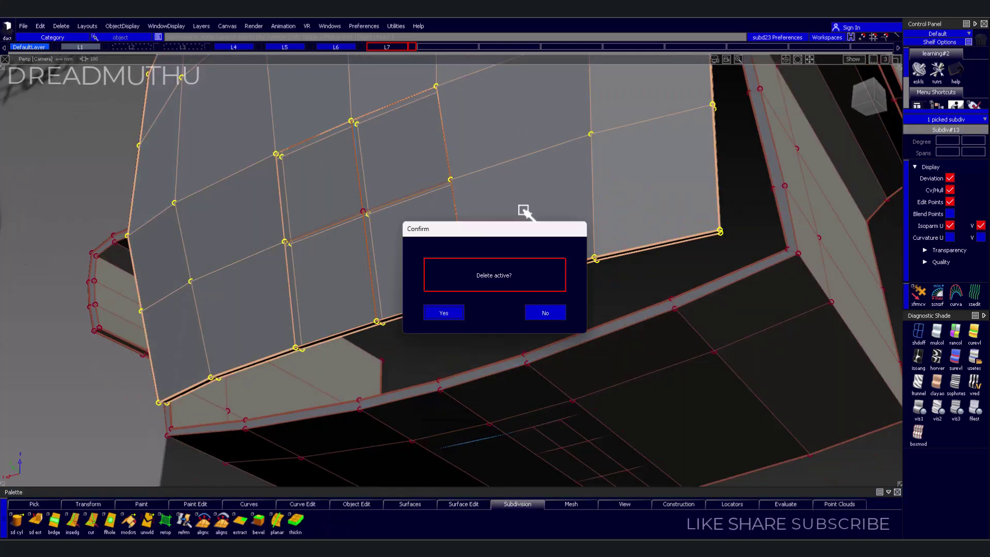
key("Return")
Weld the two leftover patches, moving the lower patch up under the upper one
middle_click_drag(475, 301, 575, 342)
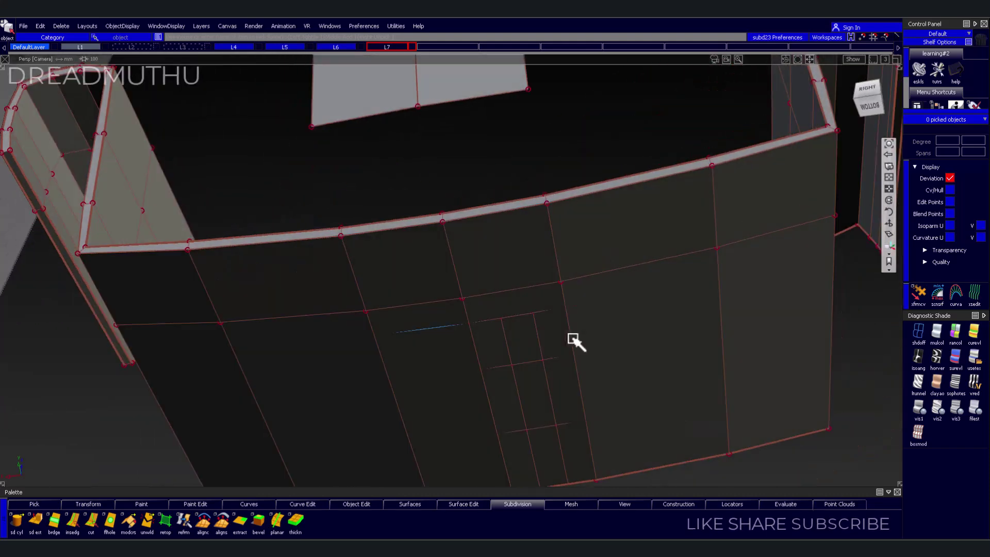
mouse_move(718, 327)
middle_mouse_down()
mouse_move(358, 300)
mouse_move(585, 322)
middle_mouse_up()
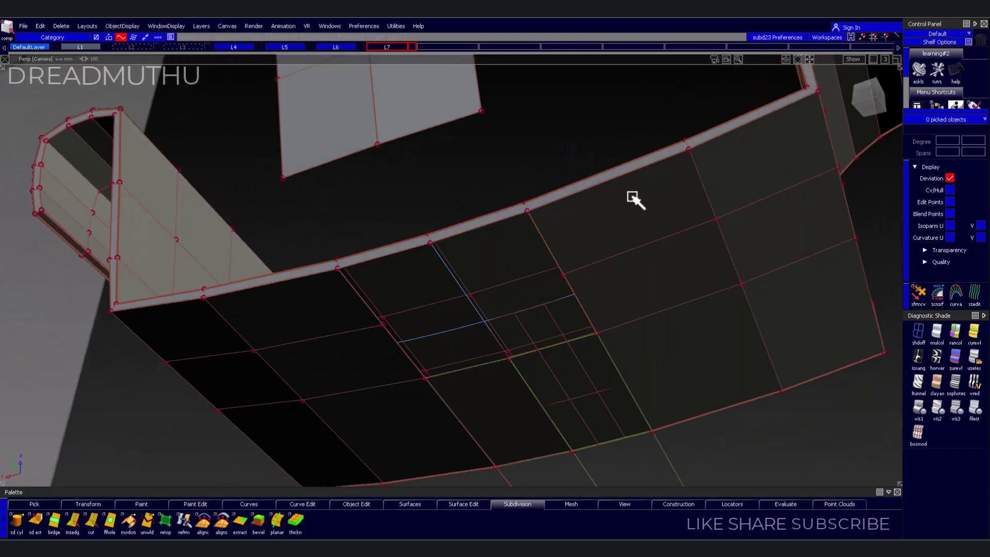
middle_click_drag(633, 199, 637, 219)
left_click_drag(613, 182, 617, 242, "ctrl+shift")
mouse_move(434, 313)
middle_mouse_down()
mouse_move(548, 258)
mouse_move(531, 272)
mouse_move(506, 256)
mouse_move(604, 247)
middle_mouse_up()
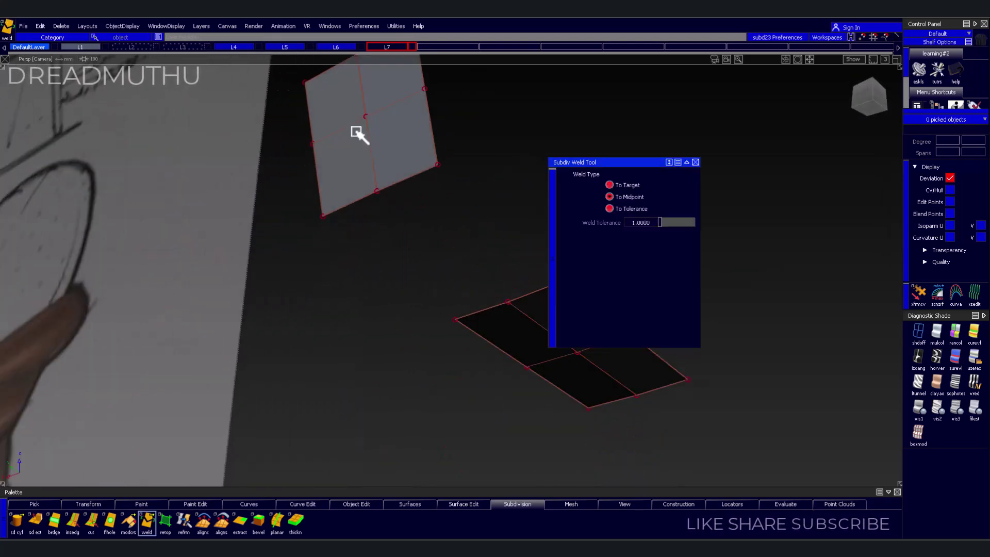
middle_click_drag(359, 135, 458, 263)
left_click(511, 387)
left_click_drag(510, 386, 488, 400)
mouse_move(488, 400)
middle_mouse_down()
mouse_move(209, 283)
mouse_move(404, 253)
middle_mouse_up()
mouse_move(401, 363)
middle_mouse_down()
mouse_move(343, 303)
mouse_move(596, 327)
mouse_move(457, 135)
middle_mouse_up()
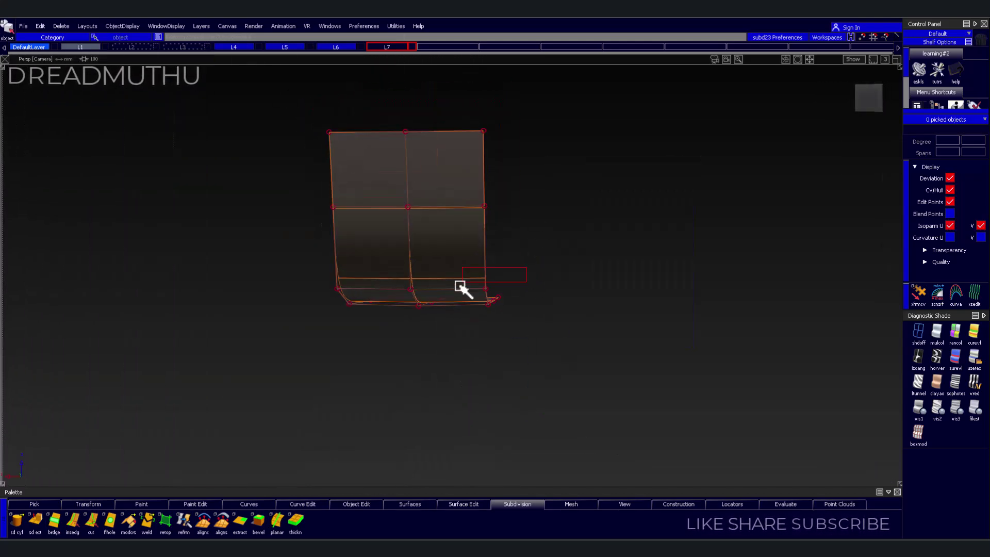
left_click(201, 26)
left_click(217, 119)
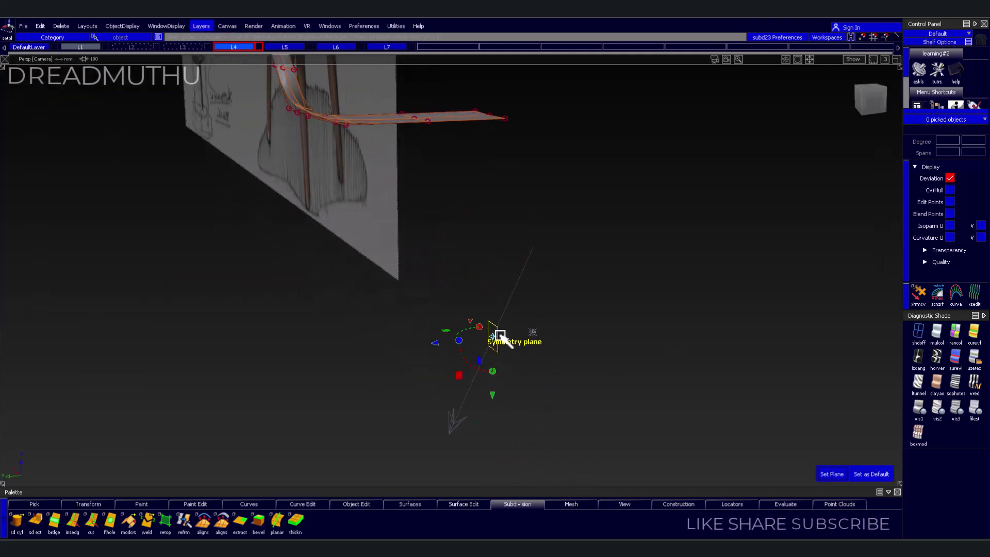
Insert an edge loop near the bend of the under-seat panel
mouse_move(459, 97)
middle_mouse_down()
mouse_move(333, 250)
mouse_move(517, 256)
mouse_move(517, 203)
mouse_move(402, 170)
mouse_move(342, 183)
middle_mouse_up()
scroll(293, 188, "up", 3)
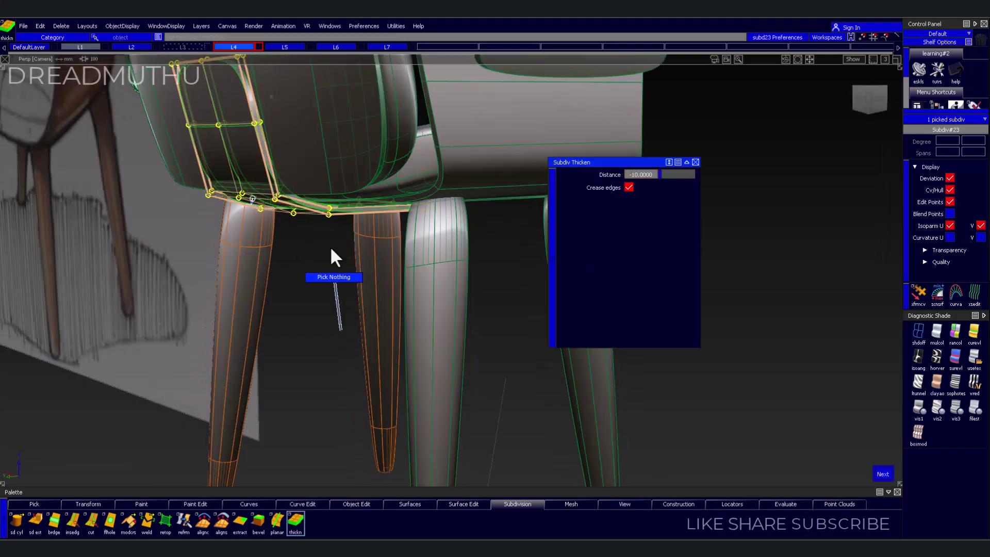
mouse_move(334, 257)
middle_mouse_down()
mouse_move(294, 164)
mouse_move(336, 249)
middle_mouse_up()
scroll(320, 265, "up", 3)
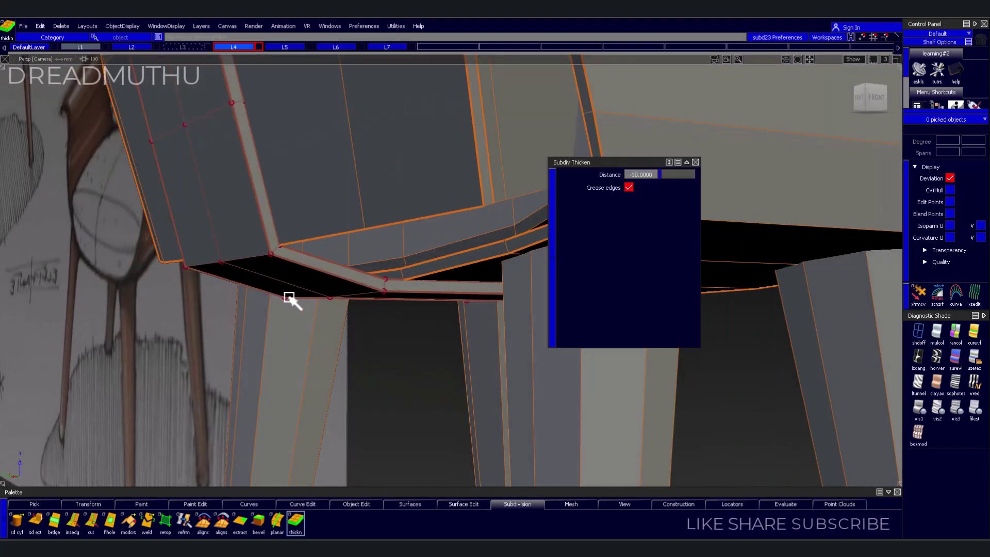
scroll(287, 260, "down", 3)
mouse_move(298, 274)
middle_mouse_down()
mouse_move(250, 216)
mouse_move(305, 292)
mouse_move(553, 369)
mouse_move(283, 283)
mouse_move(194, 358)
mouse_move(234, 337)
middle_mouse_up()
scroll(247, 308, "up", 3)
scroll(188, 331, "up", 2)
left_click_drag(234, 336, 265, 347)
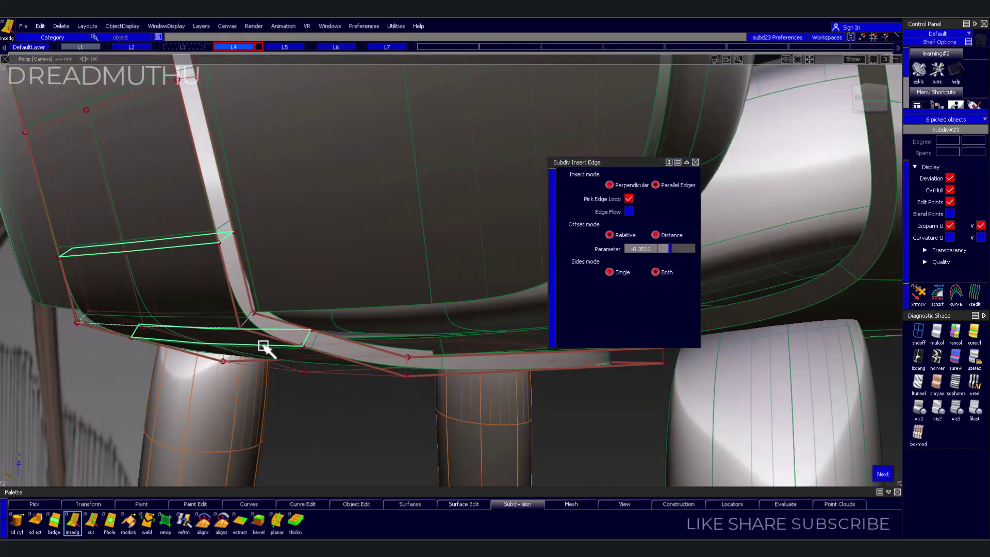
In front view, raise the picked panel points and shift a column of hull points left
left_click(861, 103)
key("m")
left_click_drag(370, 286, 372, 370)
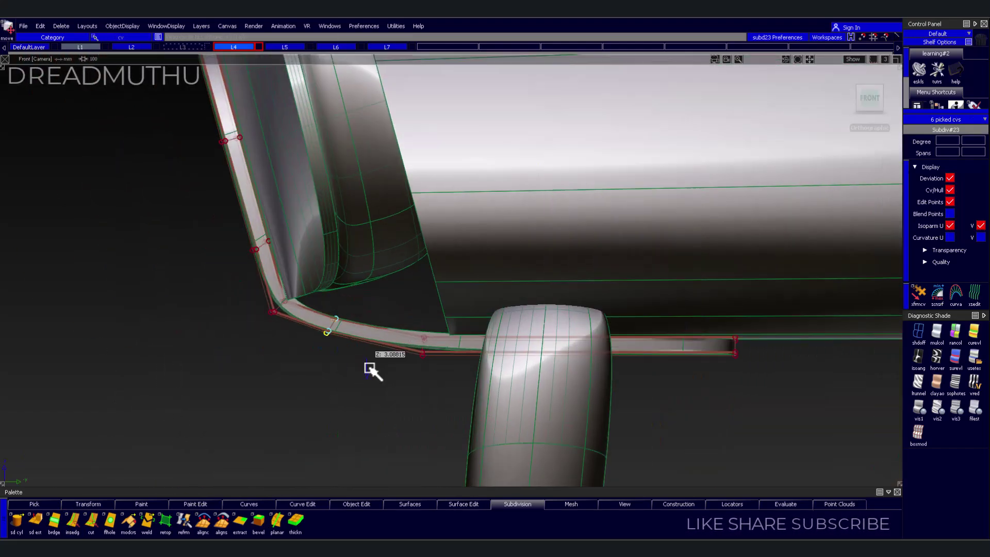
scroll(310, 369, "down", 3)
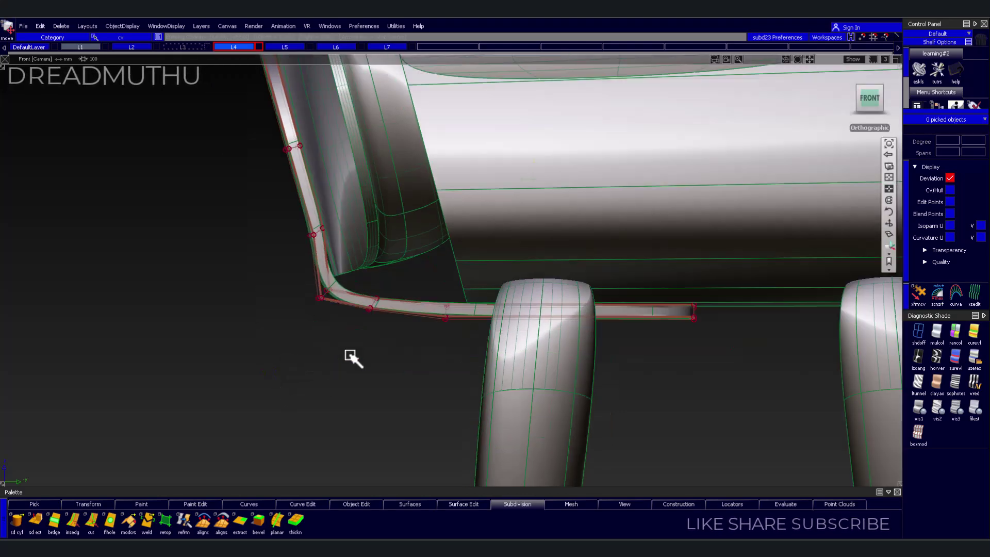
mouse_move(349, 356)
middle_mouse_down()
mouse_move(612, 162)
mouse_move(639, 290)
mouse_move(598, 294)
middle_mouse_up()
mouse_move(568, 78)
left_mouse_down()
mouse_move(615, 349)
mouse_move(606, 338)
left_mouse_up()
mouse_move(606, 339)
middle_mouse_down()
mouse_move(233, 240)
mouse_move(469, 215)
mouse_move(710, 212)
mouse_move(301, 263)
middle_mouse_up()
scroll(504, 259, "up", 3)
middle_click_drag(504, 259, 490, 261)
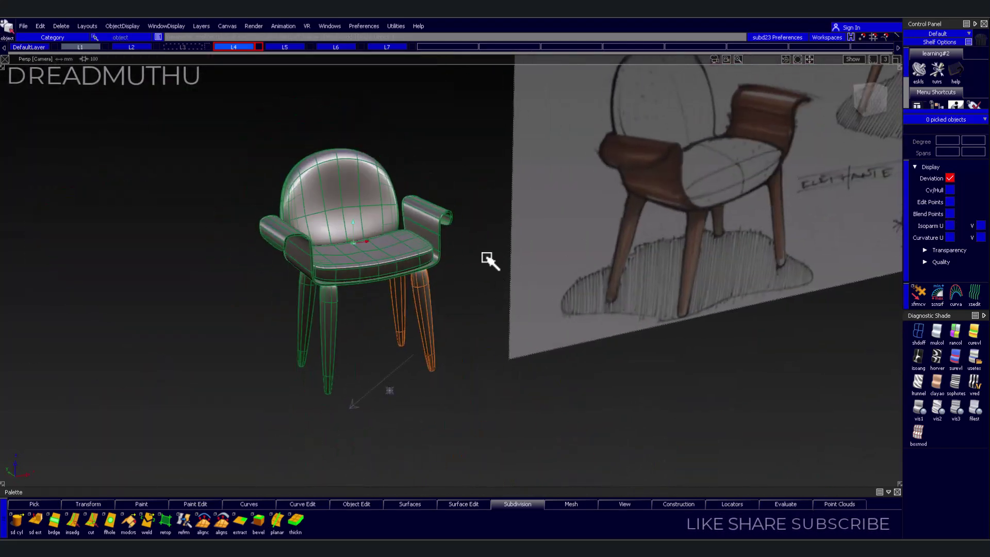